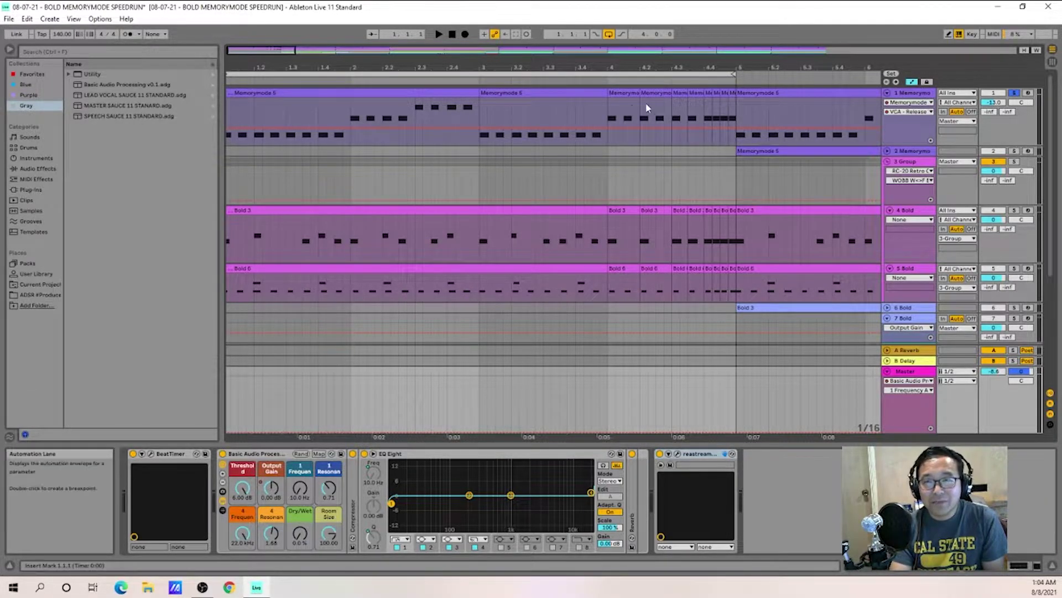
# Replace the chopped clip fragments up to bar 5 on the 1 Memorymode, 4 Bold and 5 Bold tracks by extending their preceding clips
pyautogui.moveTo(606, 87); pyautogui.dragTo(736, 89)
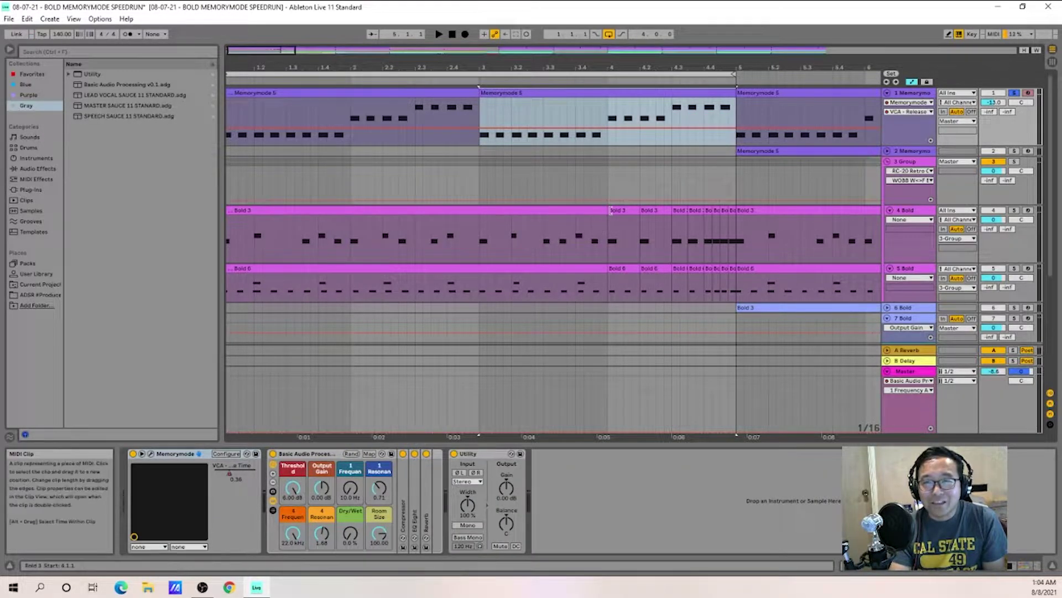
pyautogui.moveTo(602, 209); pyautogui.dragTo(736, 208)
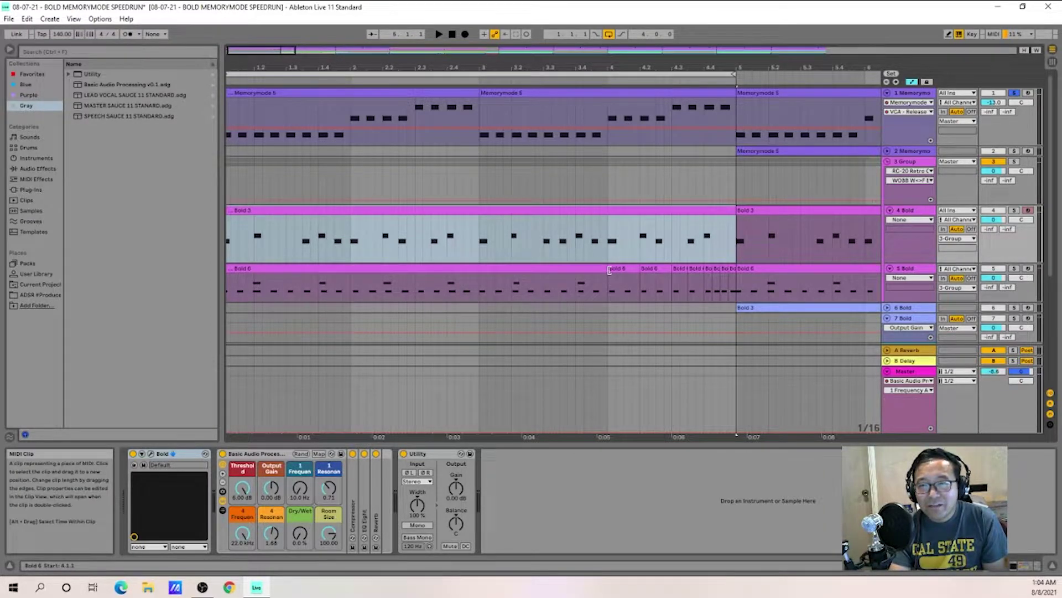
pyautogui.moveTo(603, 269); pyautogui.dragTo(736, 269)
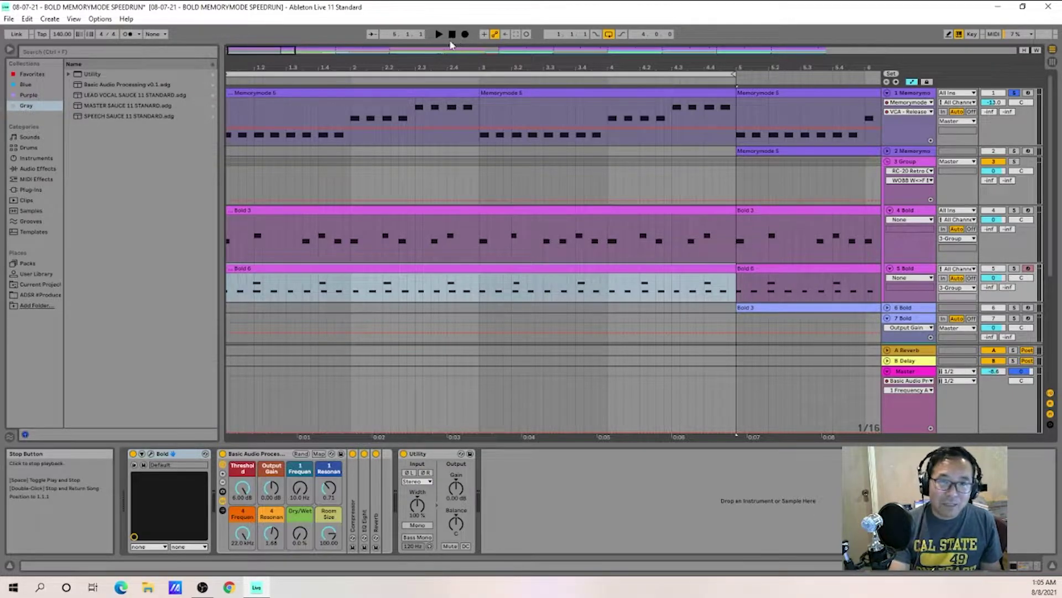
# Hide the automation lanes and audition the soloed 1 Memorymode track
pyautogui.click(229, 128)
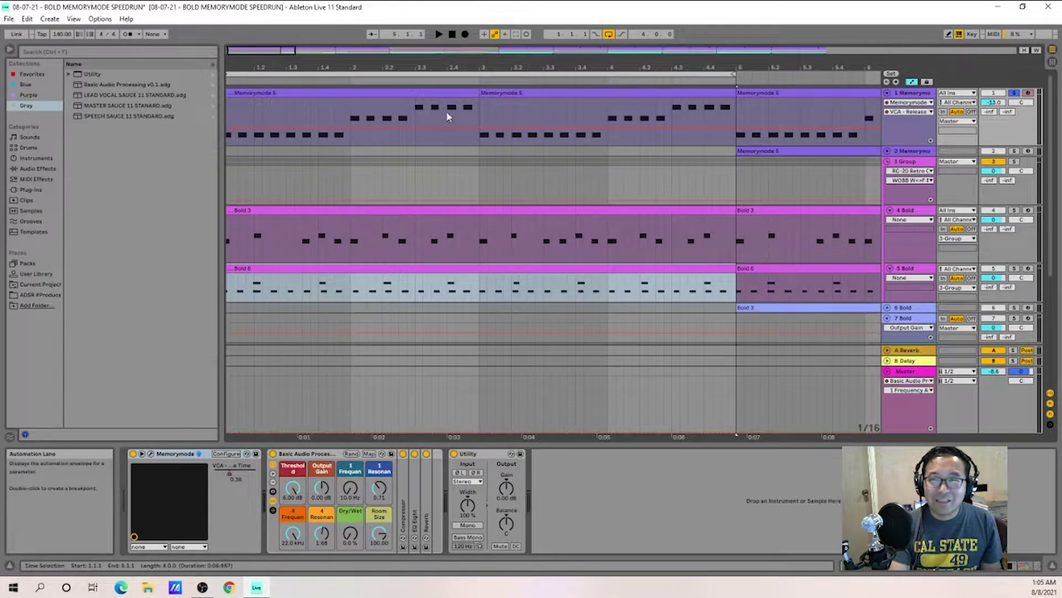
pyautogui.click(913, 81)
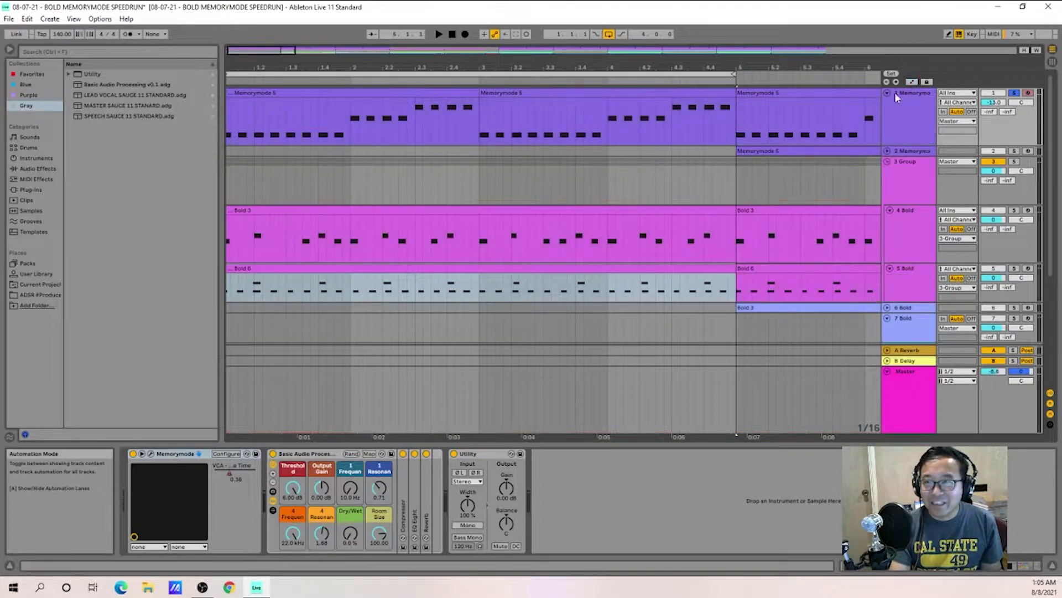
pyautogui.press('space')
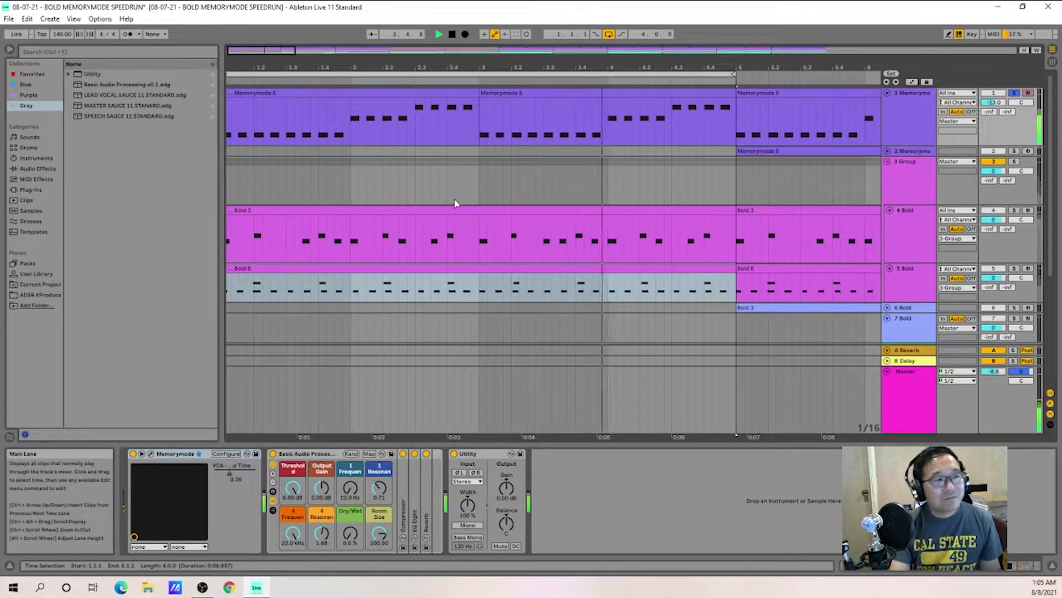
pyautogui.press('space')
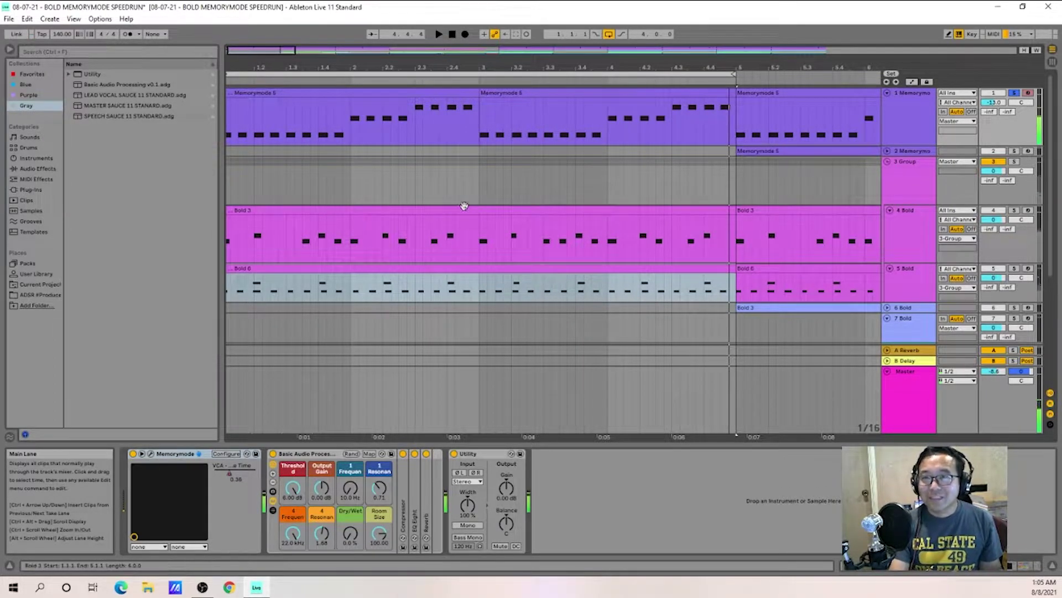
pyautogui.press('space')
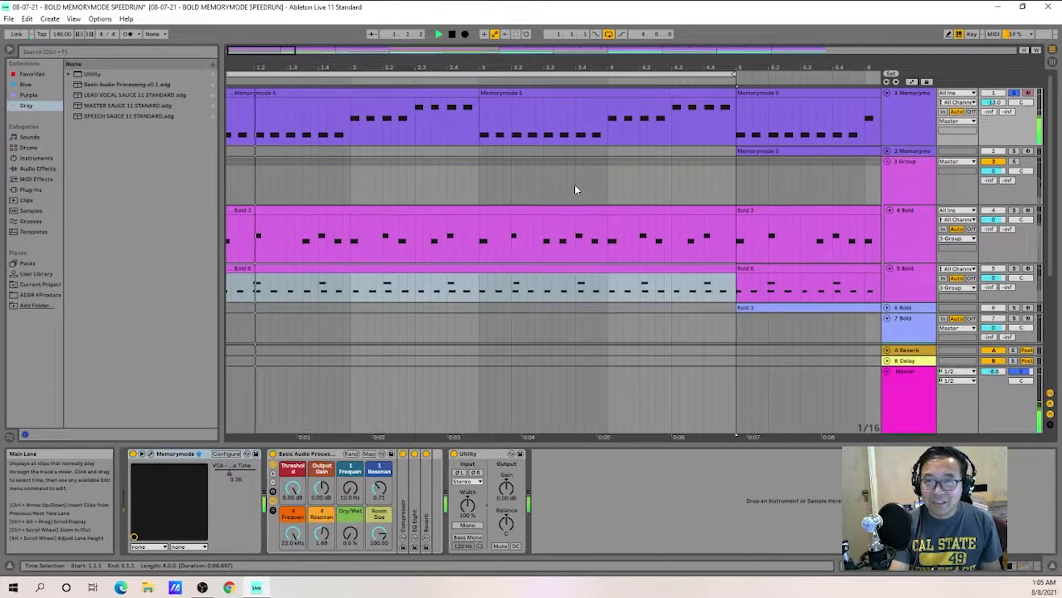
pyautogui.press('space')
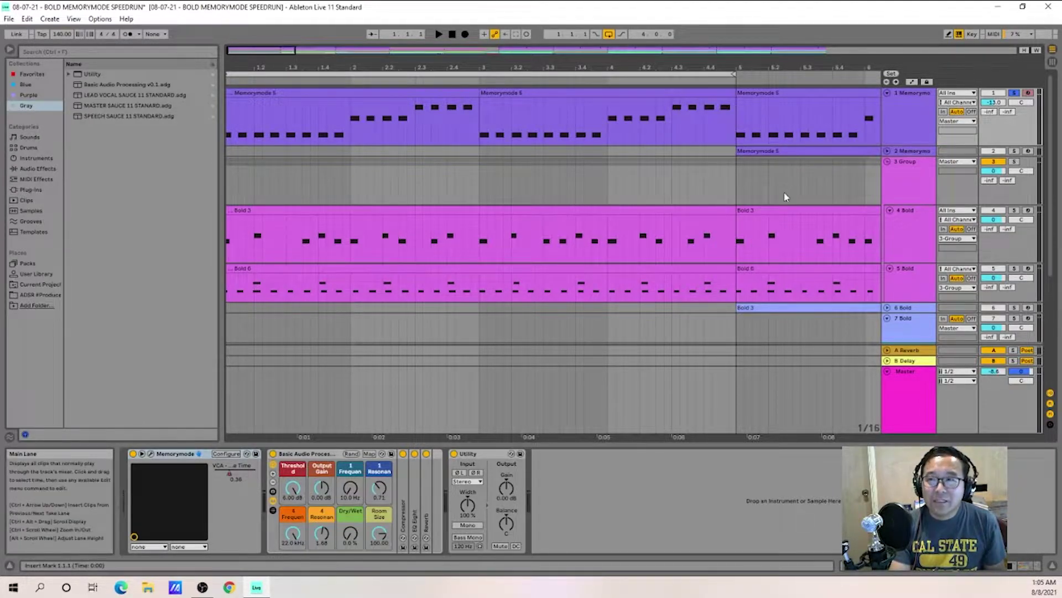
# Unsolo the 1 Memorymode track and audition it together with all the other tracks
pyautogui.click(1014, 93)
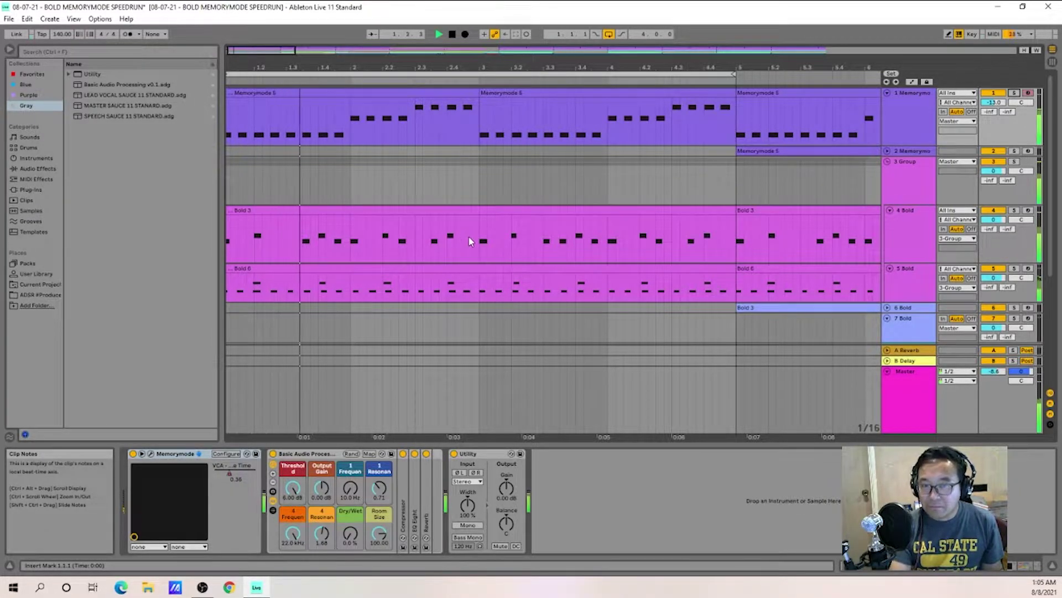
pyautogui.hotkey('alt', 'space')
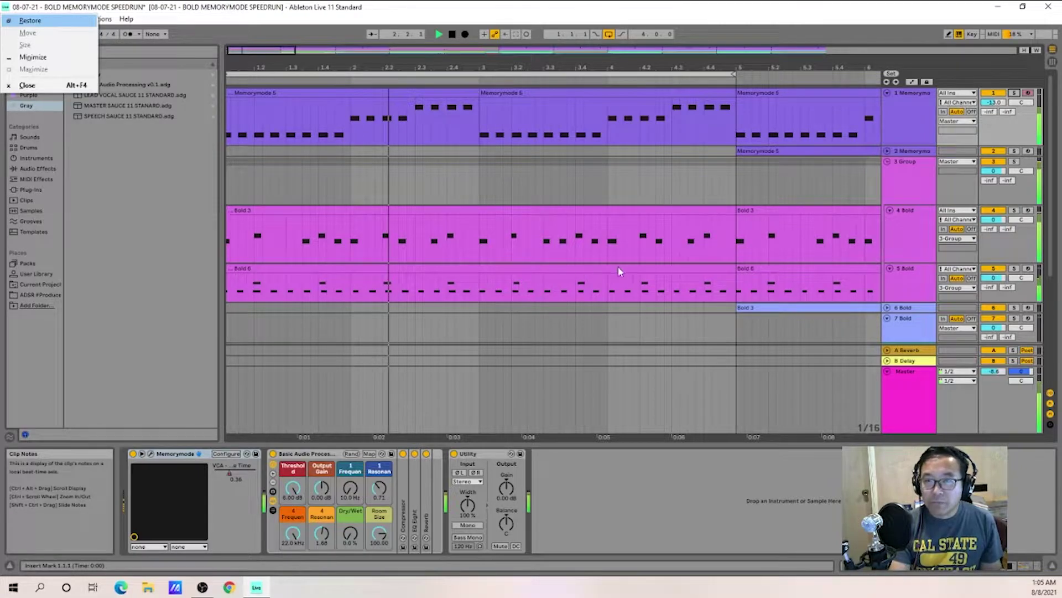
pyautogui.press('Escape')
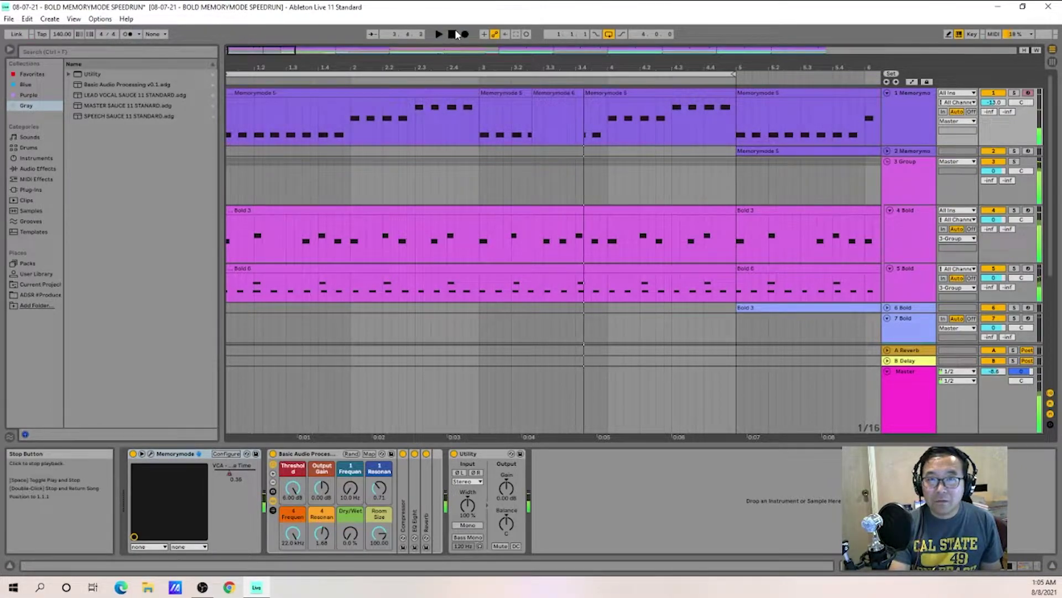
pyautogui.scroll(-5, 548, 232)
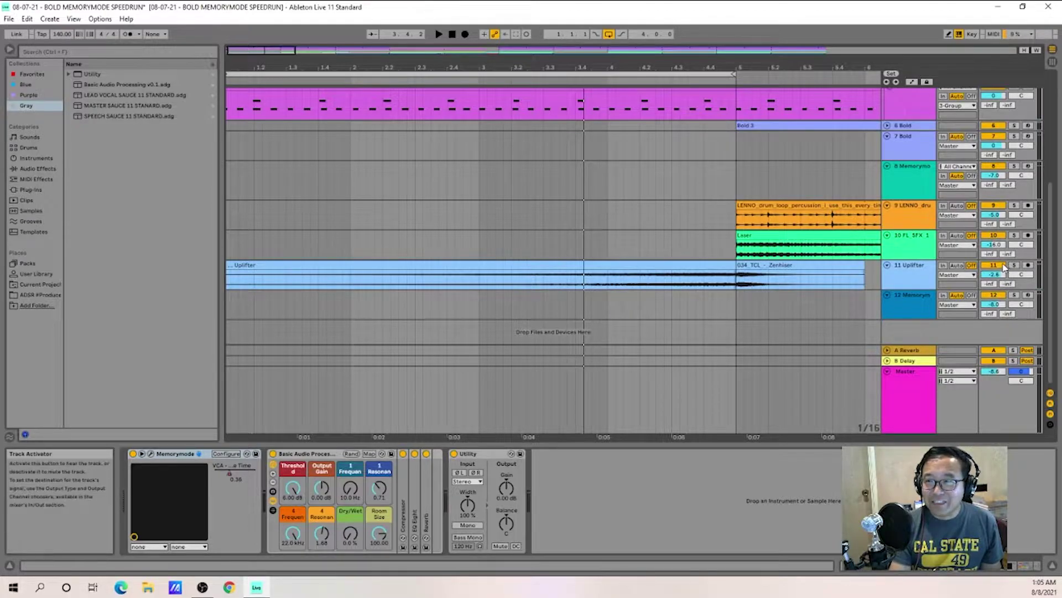
pyautogui.scroll(4, 581, 136)
pyautogui.scroll(1, 581, 135)
pyautogui.press('space')
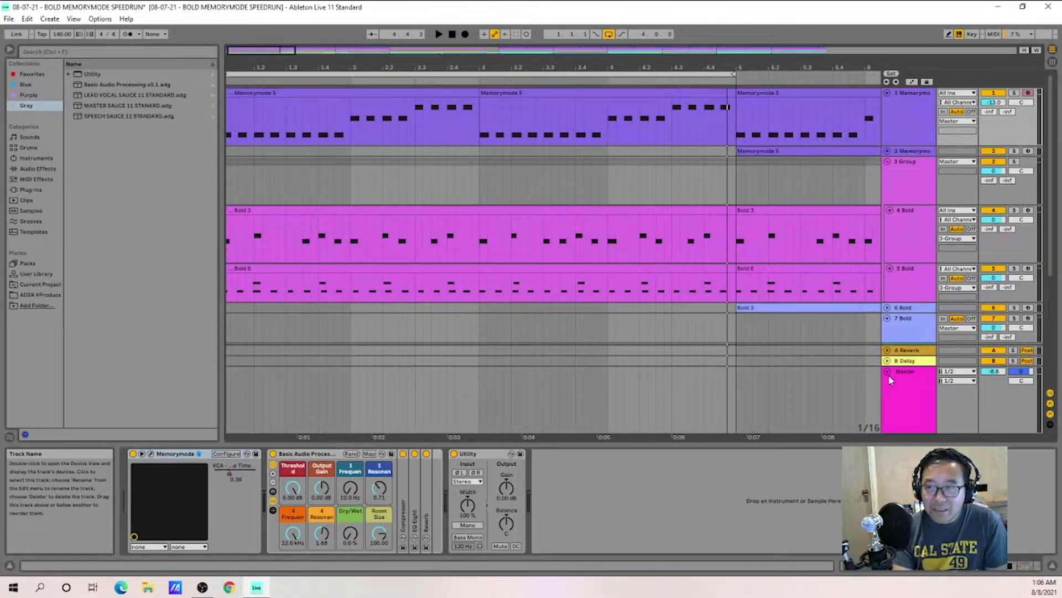
pyautogui.hotkey('ctrl', 'z')
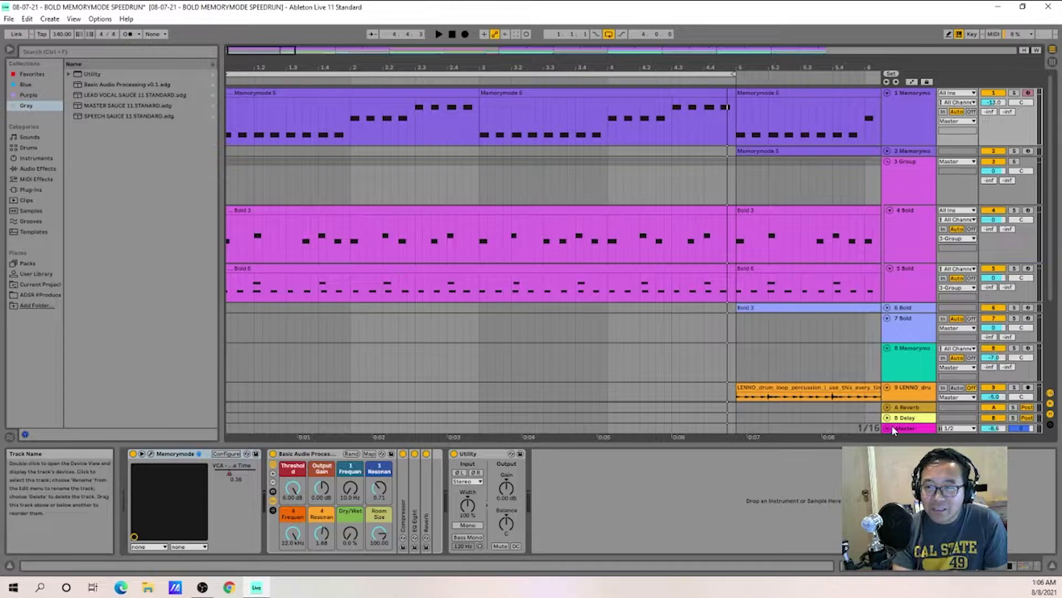
pyautogui.hotkey('ctrl', 'y')
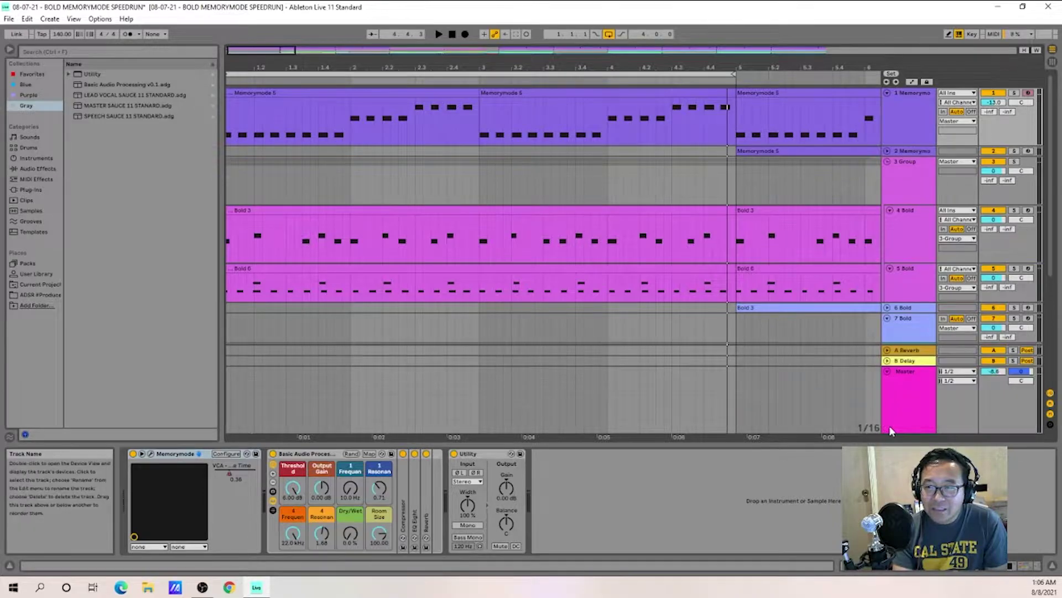
# Examine the Compressor, EQ Eight and Reverb inside the Basic Audio Processing rack on the 1 Memorymode track
pyautogui.click(317, 456)
pyautogui.moveTo(304, 454); pyautogui.dragTo(413, 519)
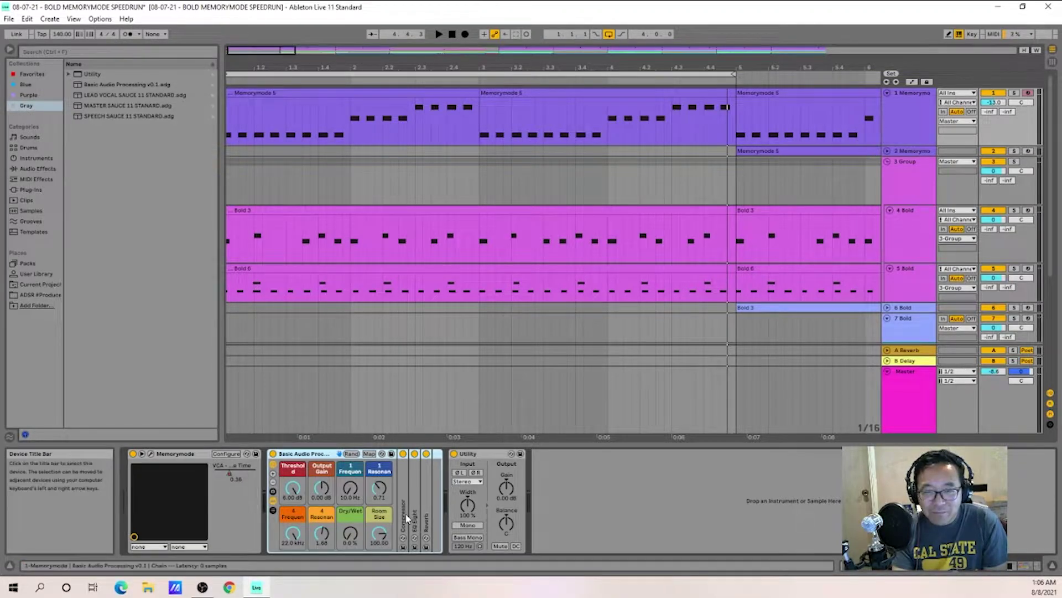
pyautogui.doubleClick(405, 512)
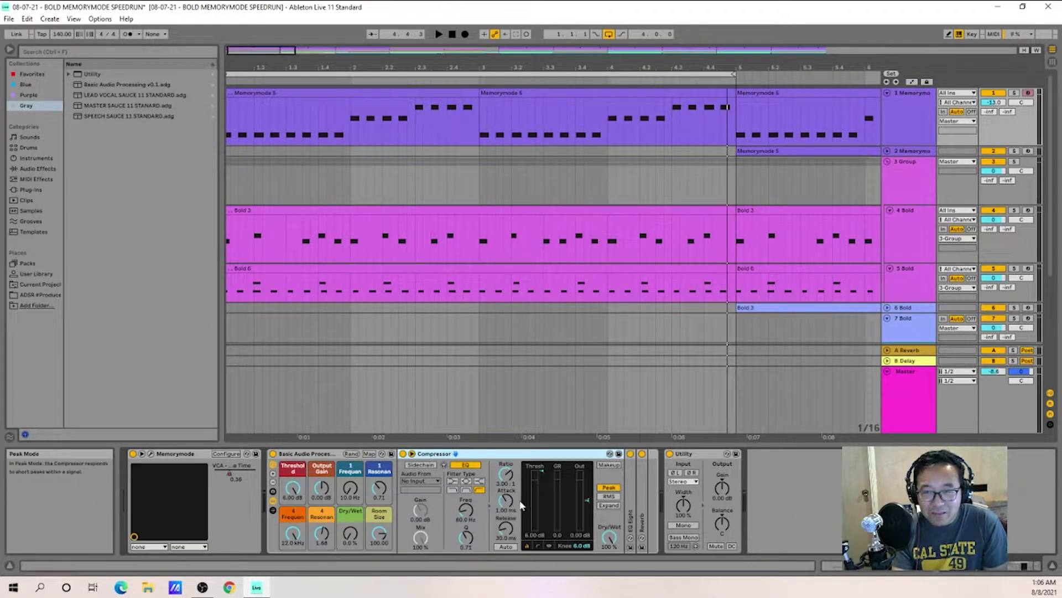
pyautogui.doubleClick(491, 454)
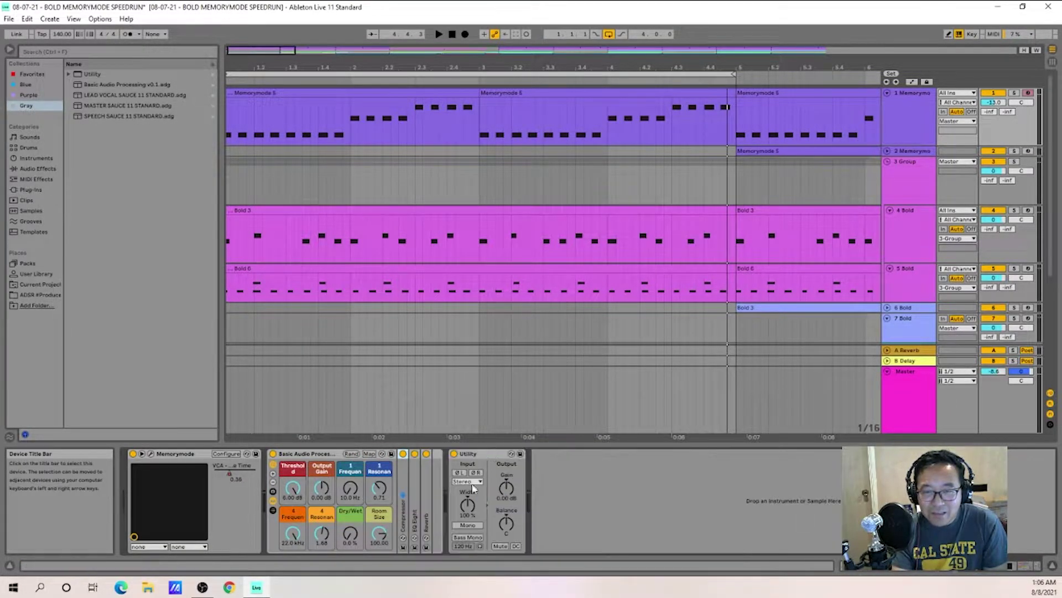
pyautogui.doubleClick(418, 524)
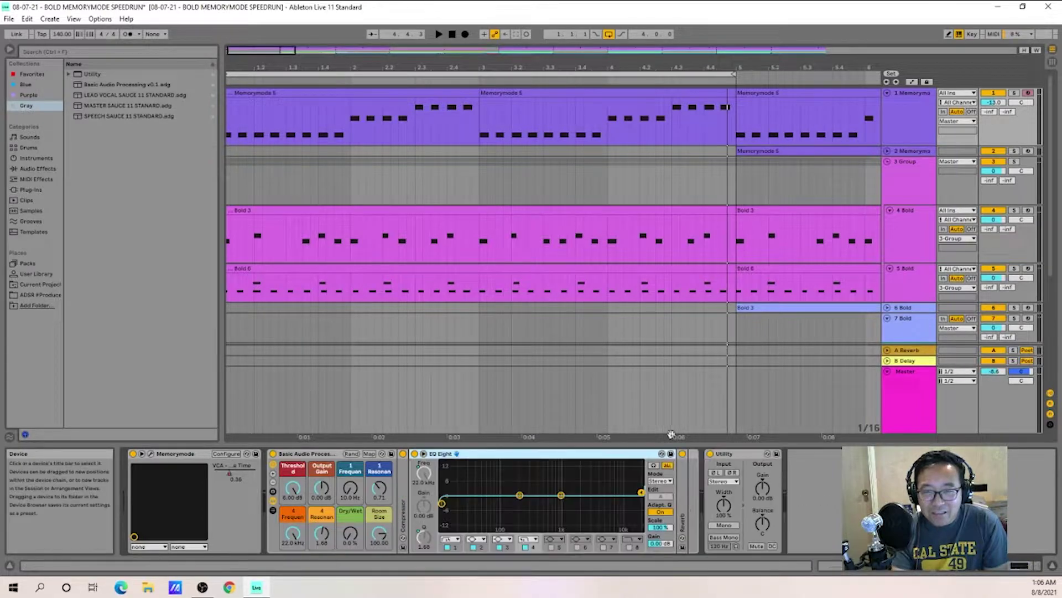
pyautogui.doubleClick(609, 455)
pyautogui.doubleClick(426, 515)
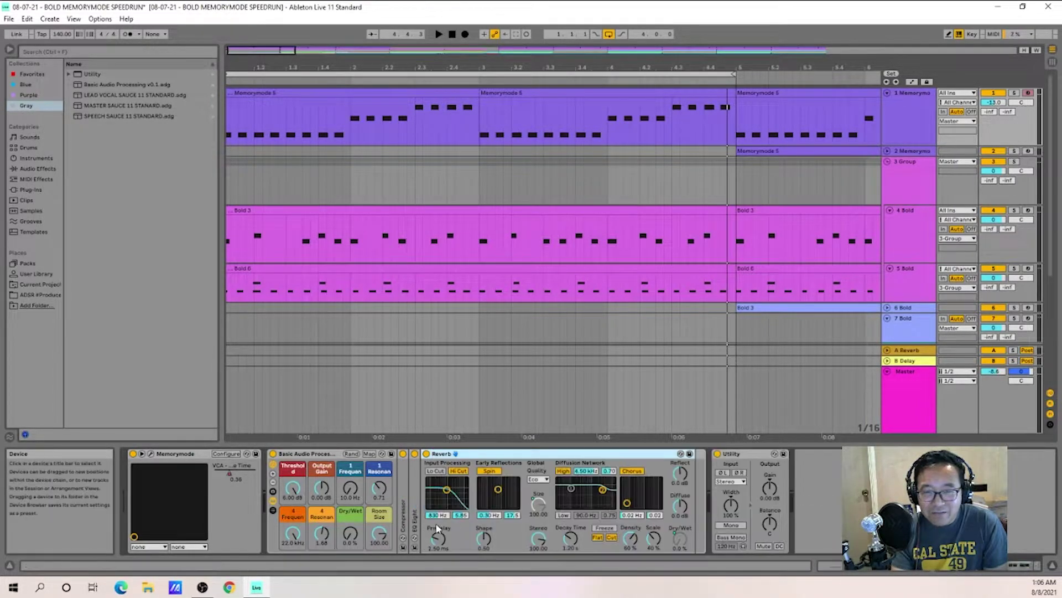
pyautogui.doubleClick(607, 455)
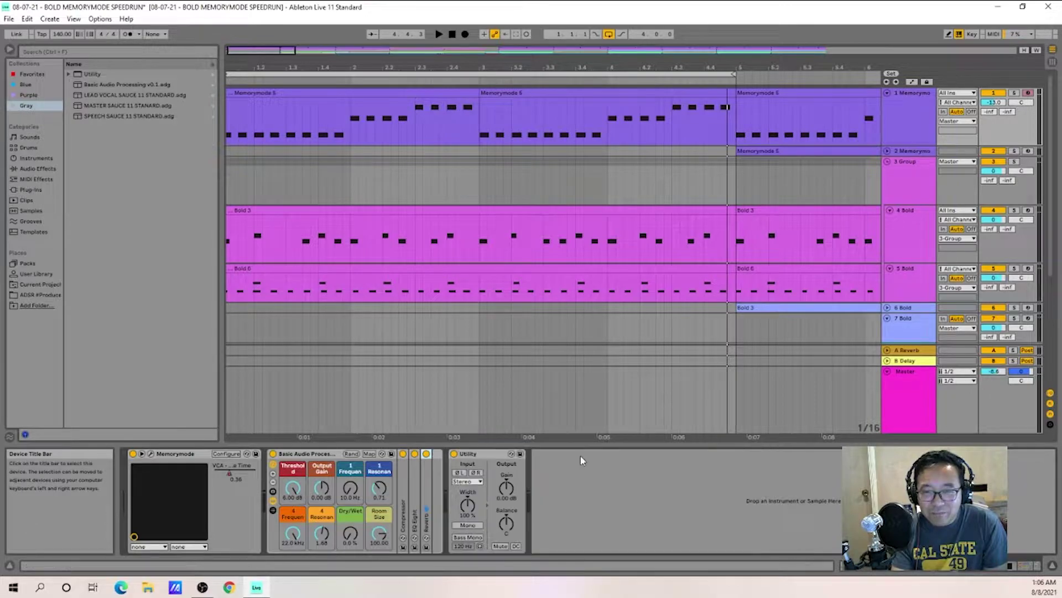
pyautogui.click(320, 455)
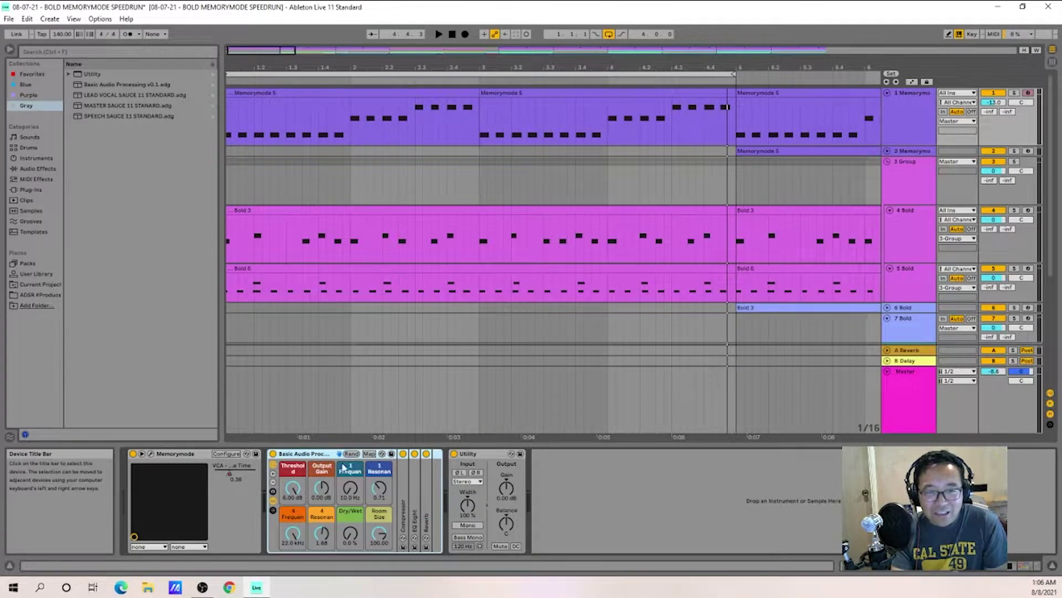
# Sweep the 1 Frequency macro upward on the 1 Memorymode track with EQ Eight shown, audition the filtering, and reset the macro to 10 Hz
pyautogui.doubleClick(416, 506)
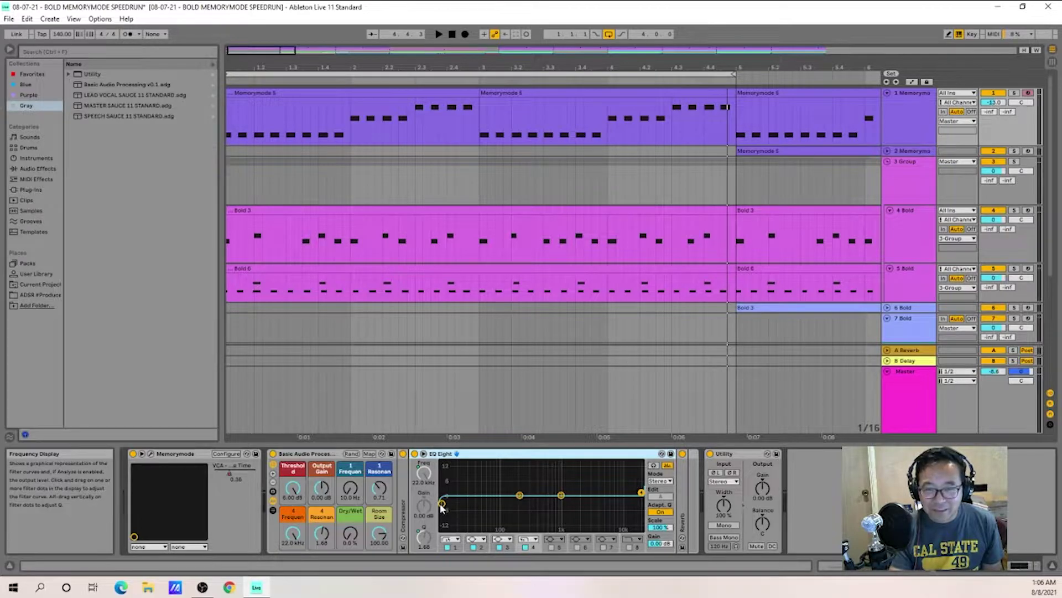
pyautogui.press('space')
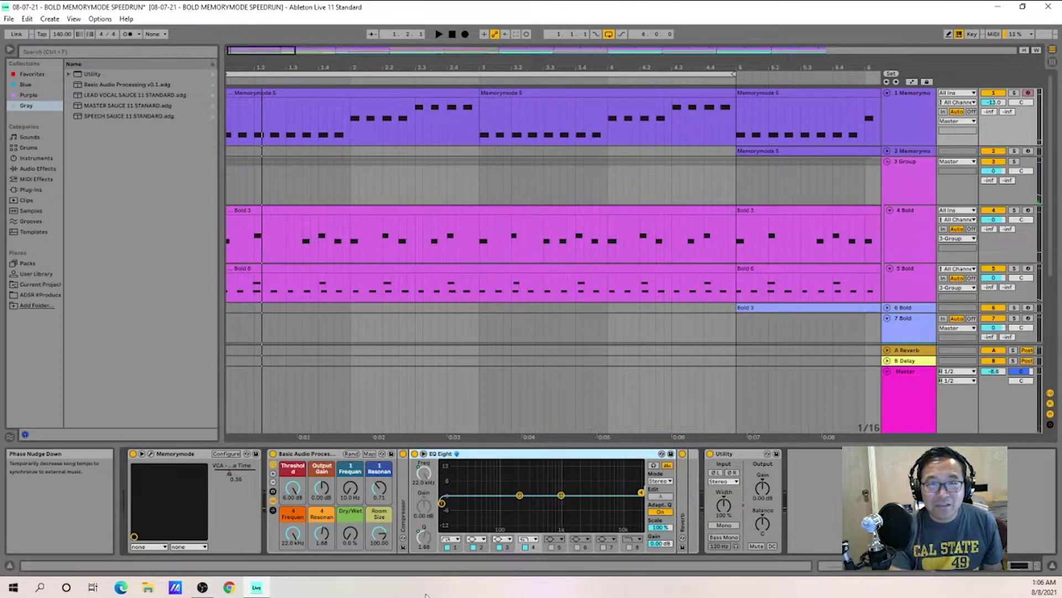
pyautogui.click(350, 490)
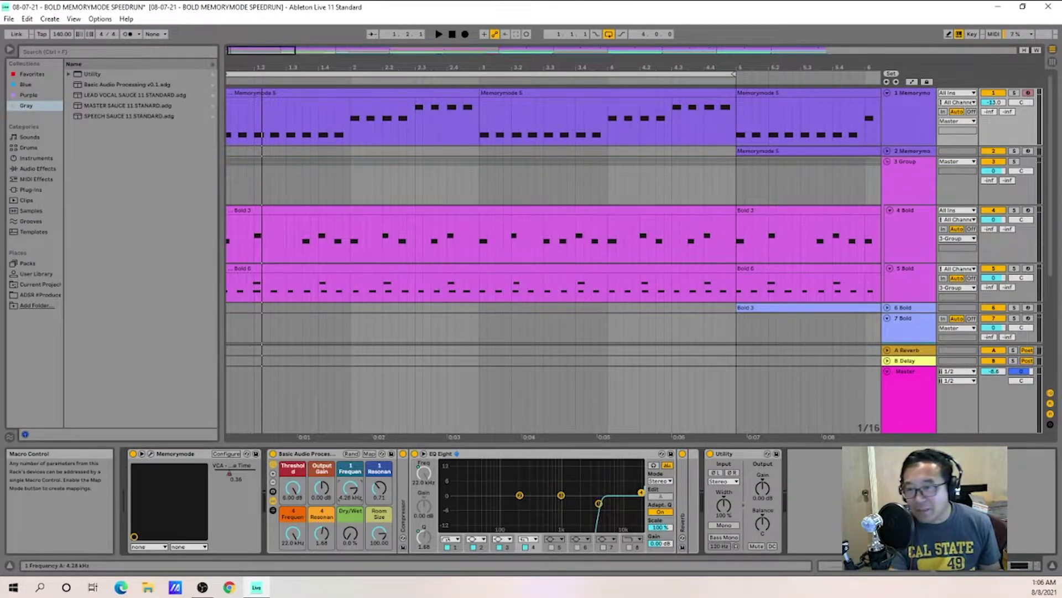
pyautogui.press('space')
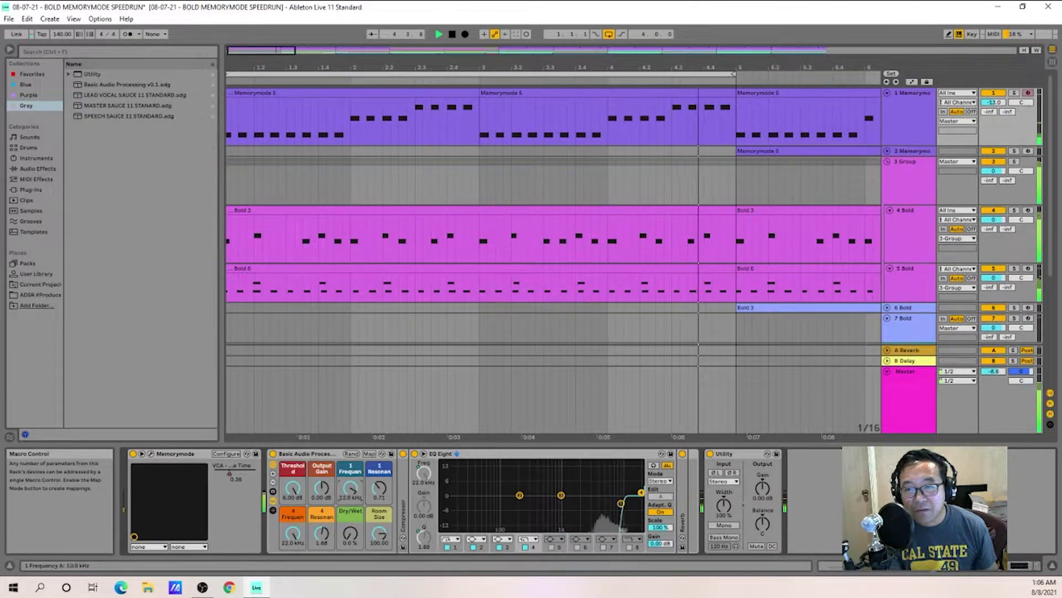
pyautogui.press('space')
pyautogui.press('Delete')
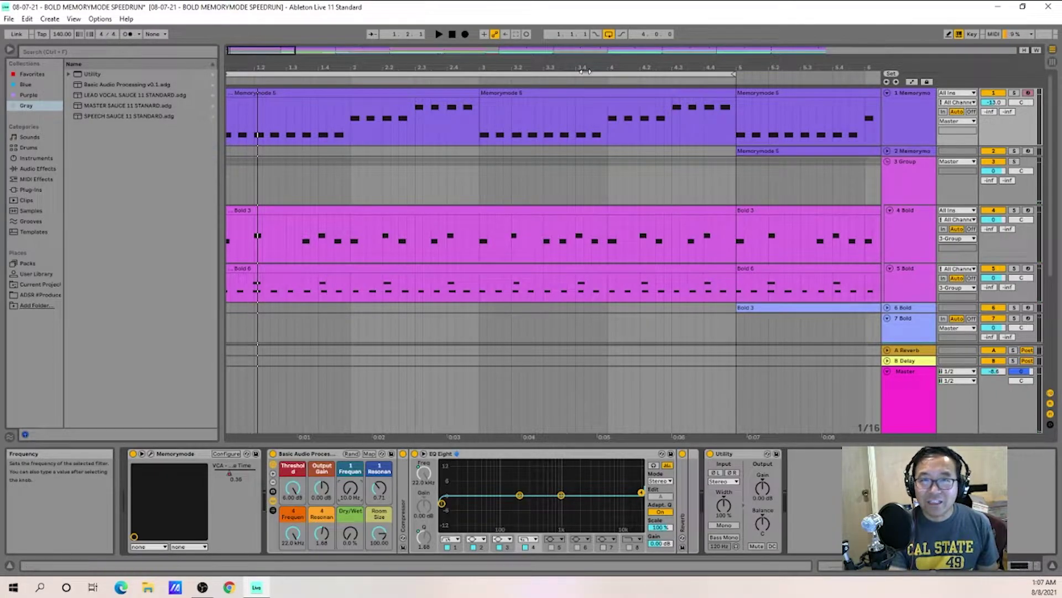
# Try raising the 1 Frequency macro in the Master track's rack, play the arrangement, and return the macro to 10 Hz
pyautogui.click(540, 95)
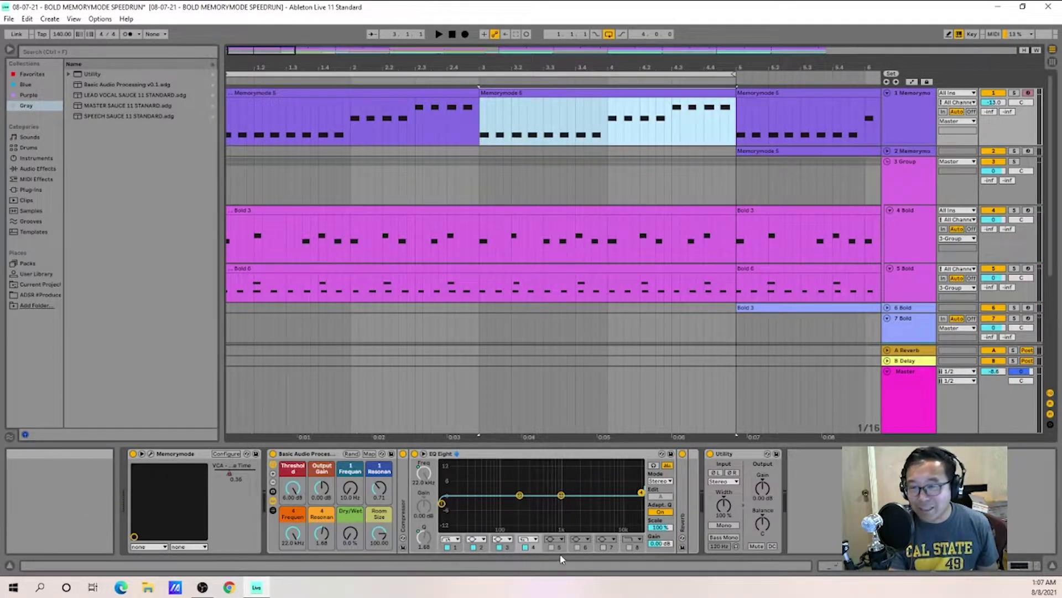
pyautogui.click(908, 402)
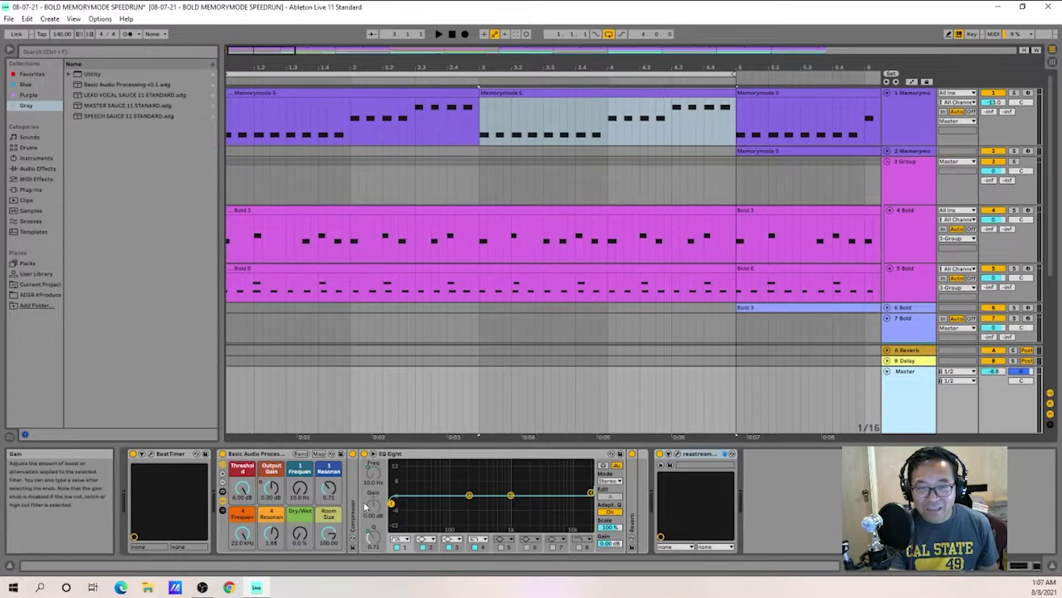
pyautogui.moveTo(305, 494); pyautogui.dragTo(305, 476)
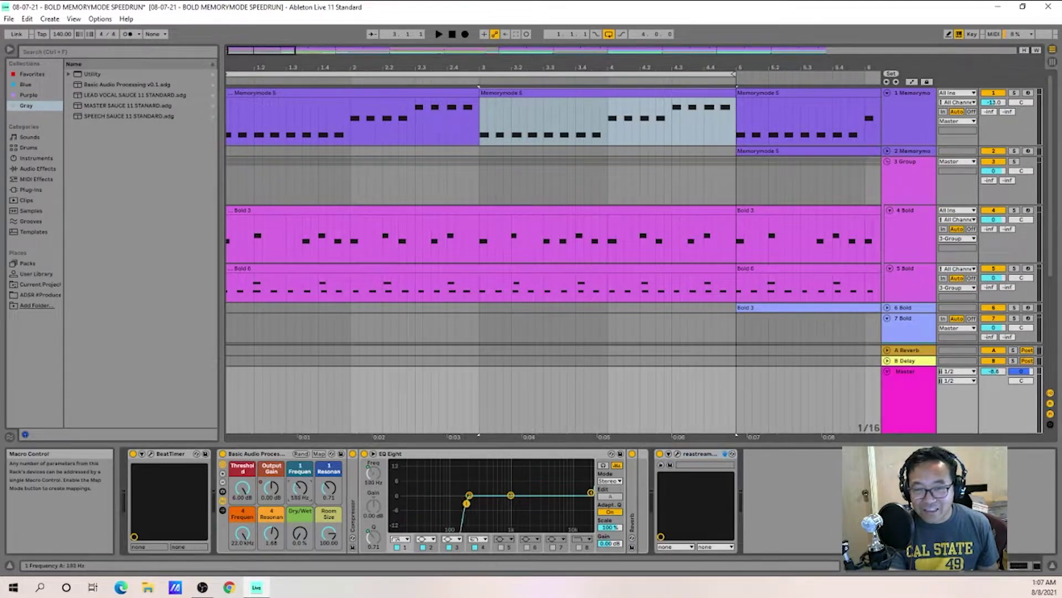
pyautogui.press('space')
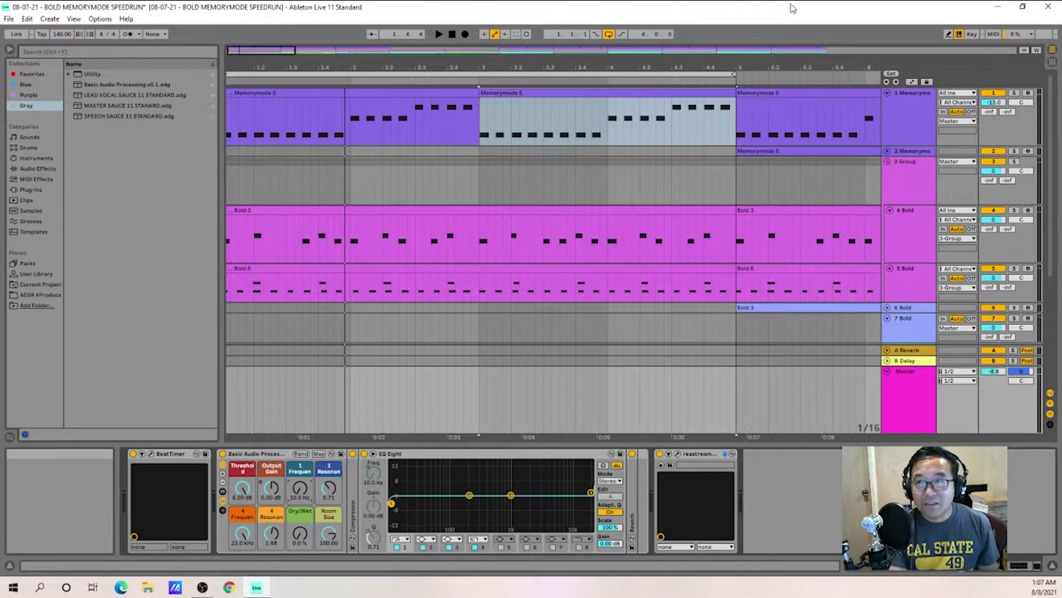
# Show the automation lanes and draw a descending 1 Frequency ramp on the Master track from bar 1 to bar 5 during playback
pyautogui.click(913, 83)
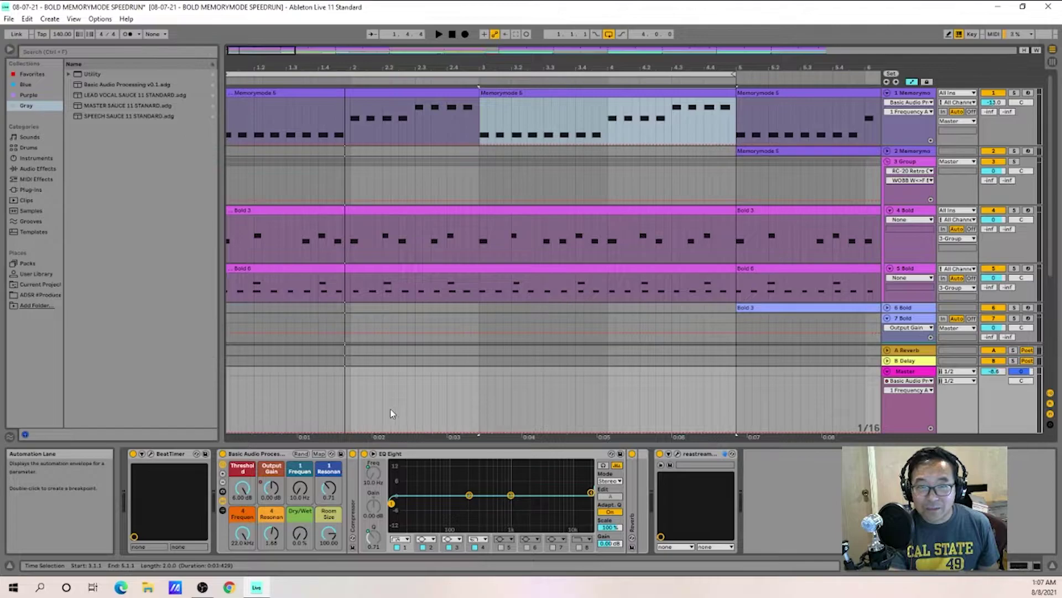
pyautogui.click(231, 435)
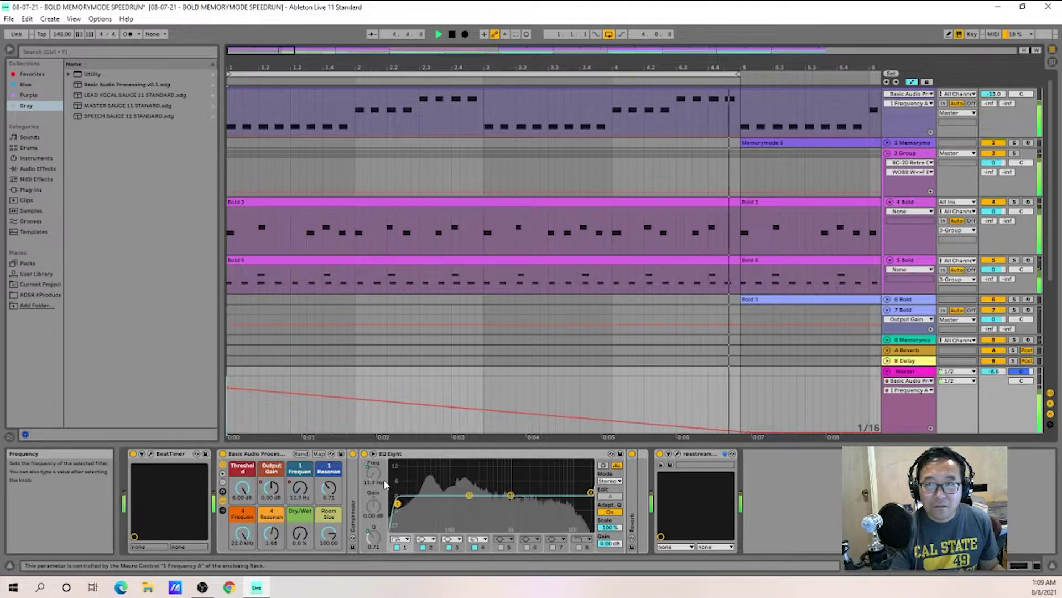
pyautogui.moveTo(232, 391)
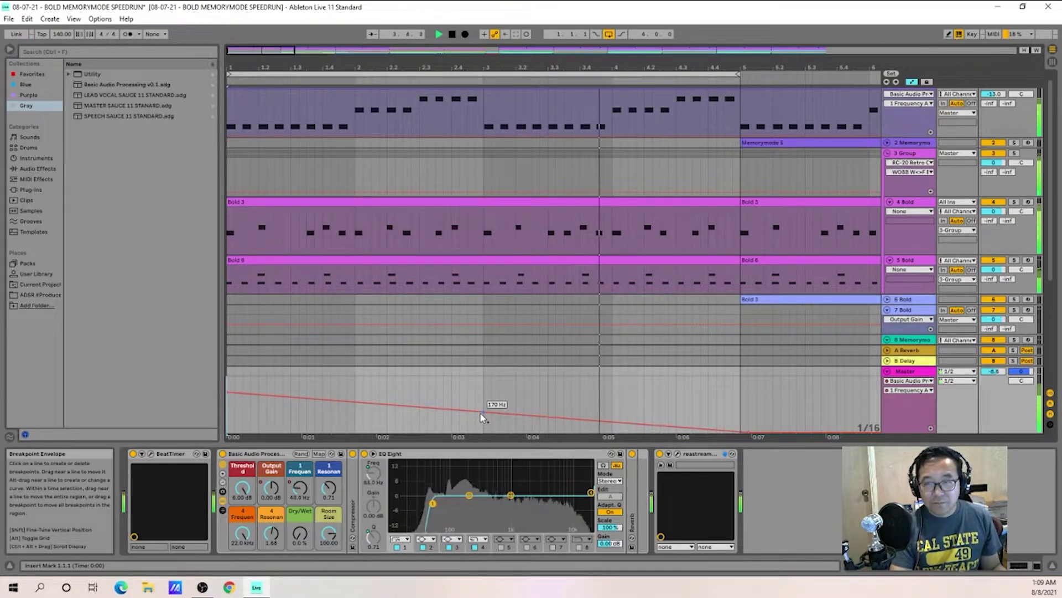
# Stop playback and hide the automation lanes in the arrangement
pyautogui.press('space')
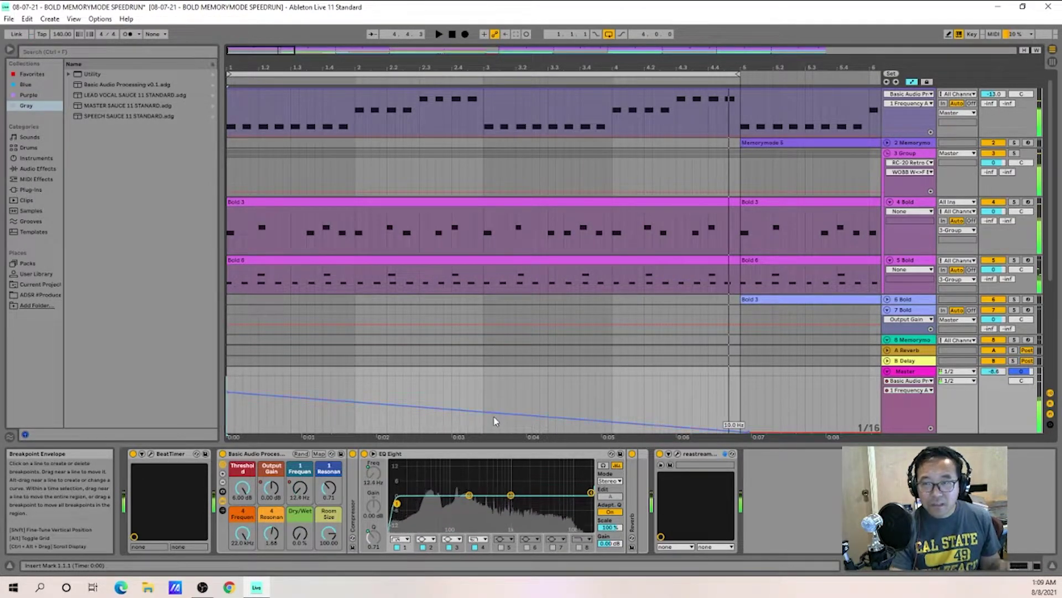
pyautogui.scroll(1, 619, 292)
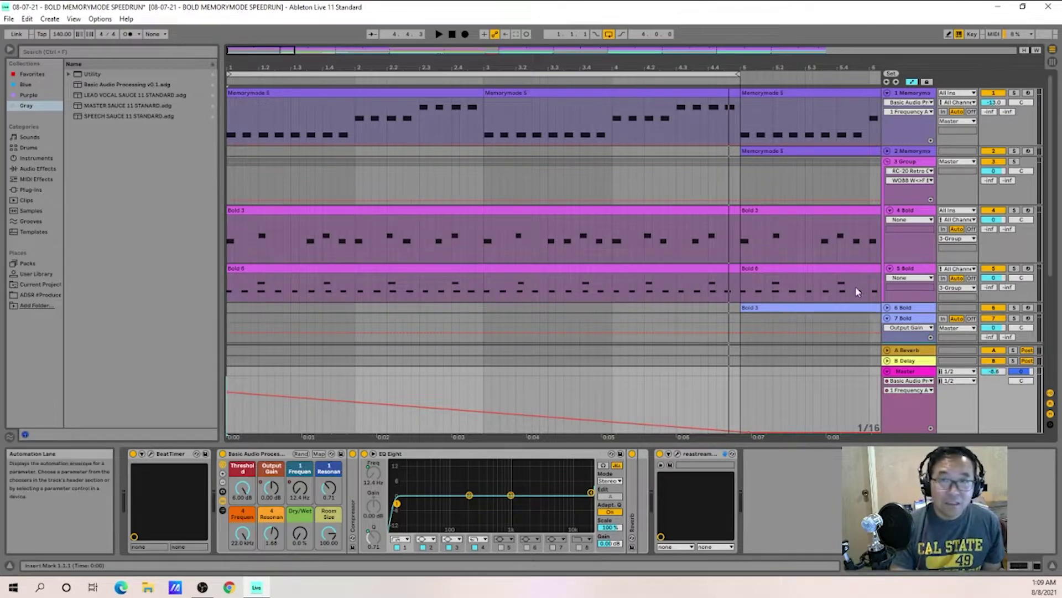
pyautogui.click(912, 82)
pyautogui.click(508, 230)
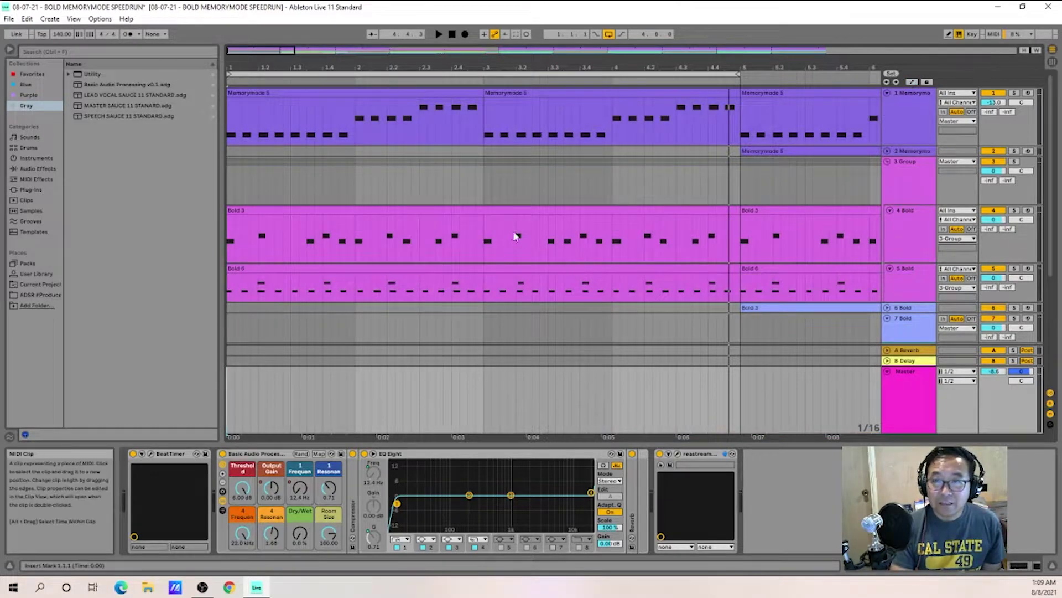
# Select beat 4.1 across the 1 Memorymode, 4 Bold and 5 Bold tracks and split the clips at its edges
pyautogui.moveTo(611, 265); pyautogui.dragTo(622, 110)
pyautogui.click(643, 296)
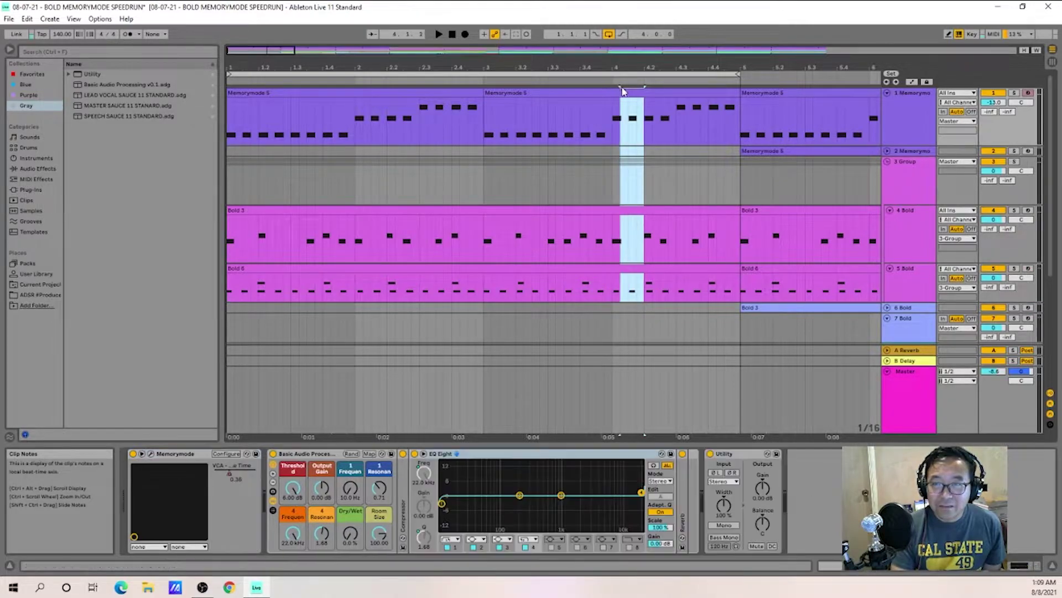
pyautogui.click(628, 247)
pyautogui.click(636, 293)
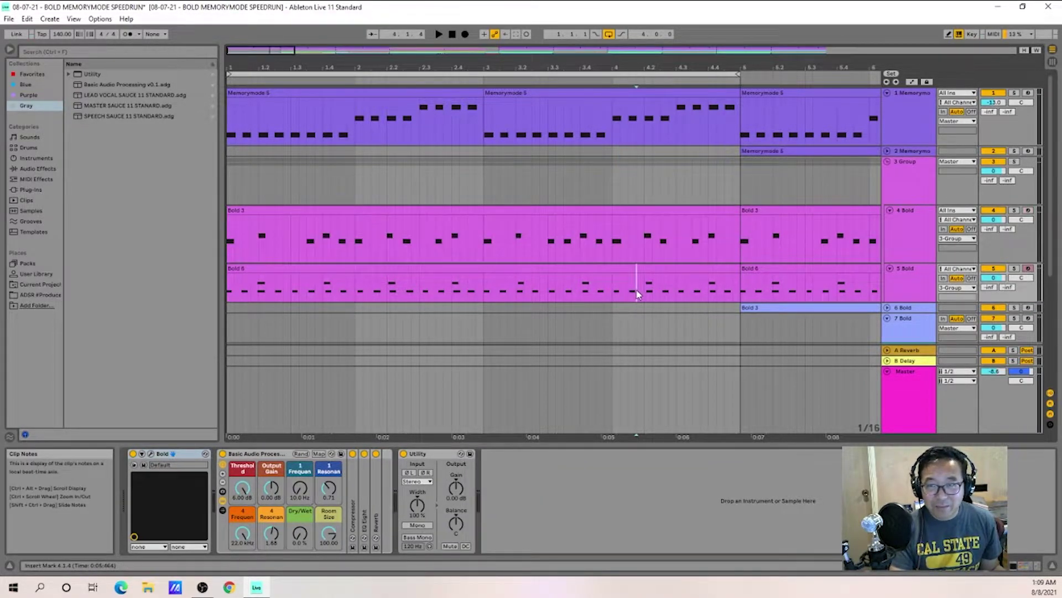
pyautogui.moveTo(645, 297); pyautogui.dragTo(613, 114)
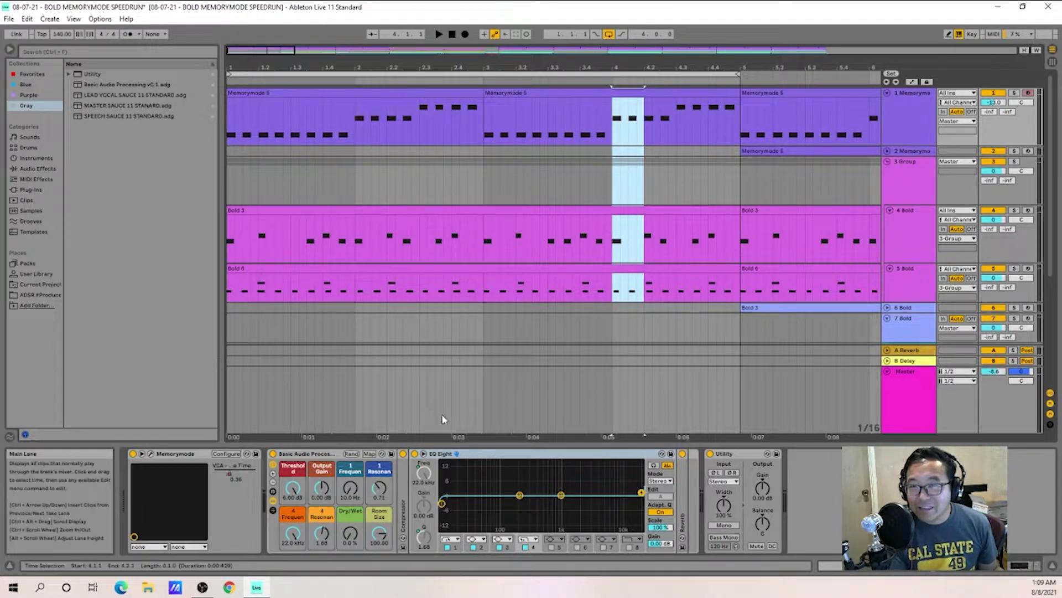
pyautogui.hotkey('ctrl', 'e')
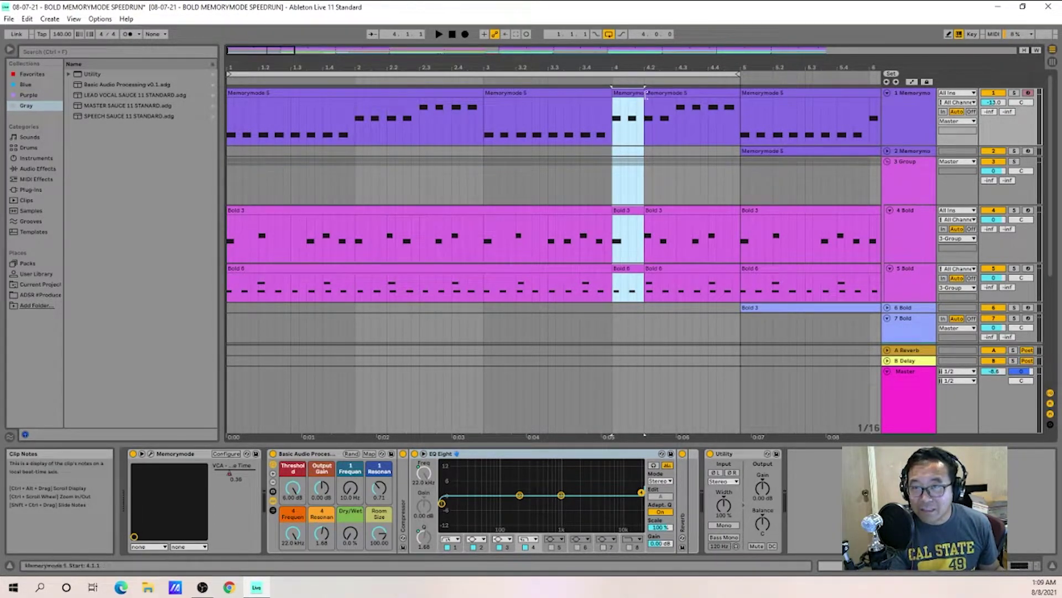
# Duplicate the one-beat slice from 4.1 onto beat 4.2 and play the repeat from bar 4
pyautogui.click(627, 93)
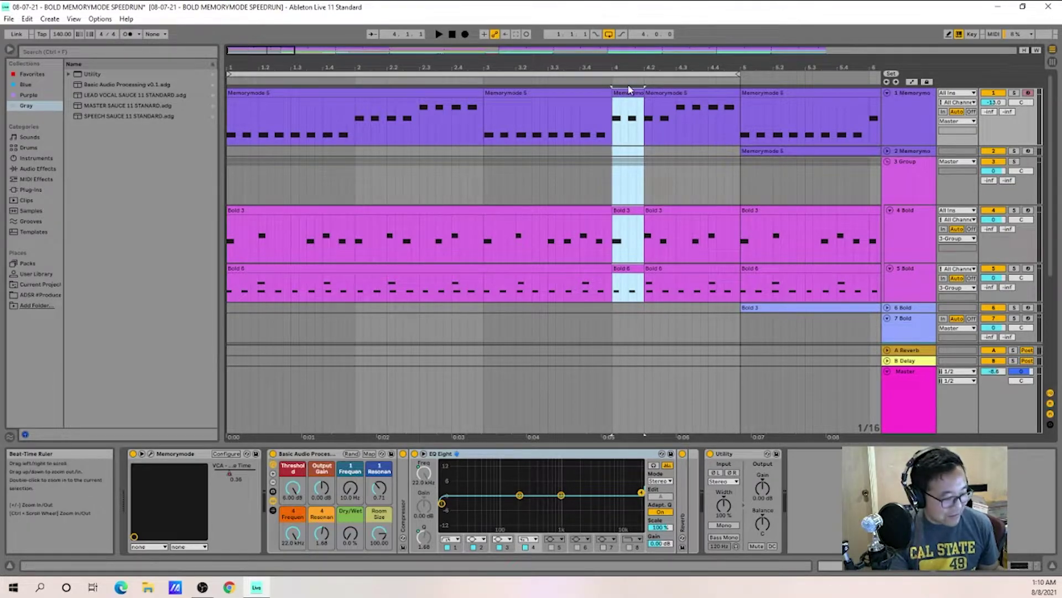
pyautogui.hotkey('ctrl', 'd')
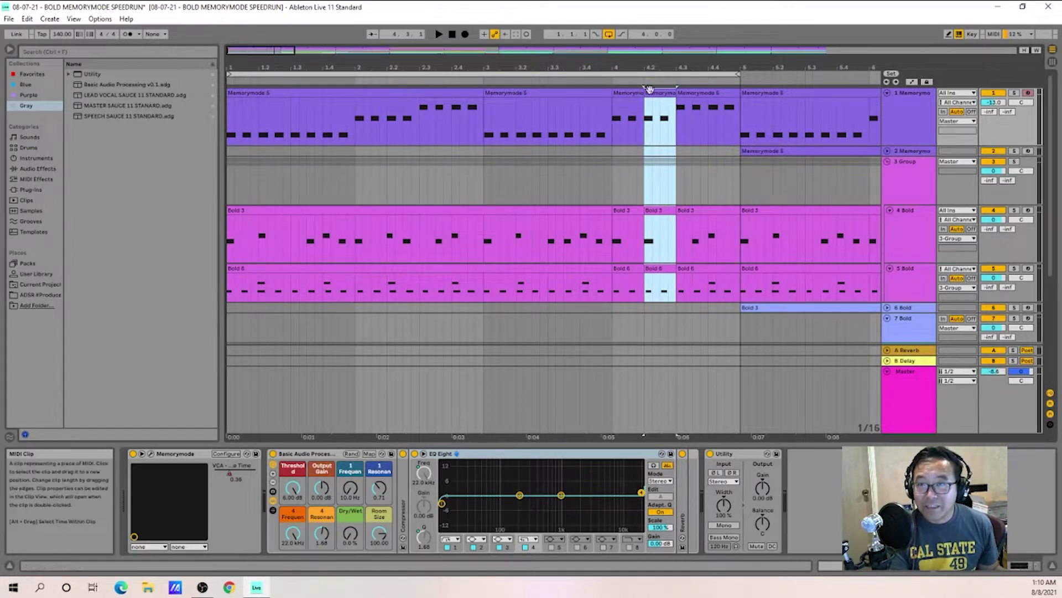
pyautogui.click(612, 176)
pyautogui.press('space')
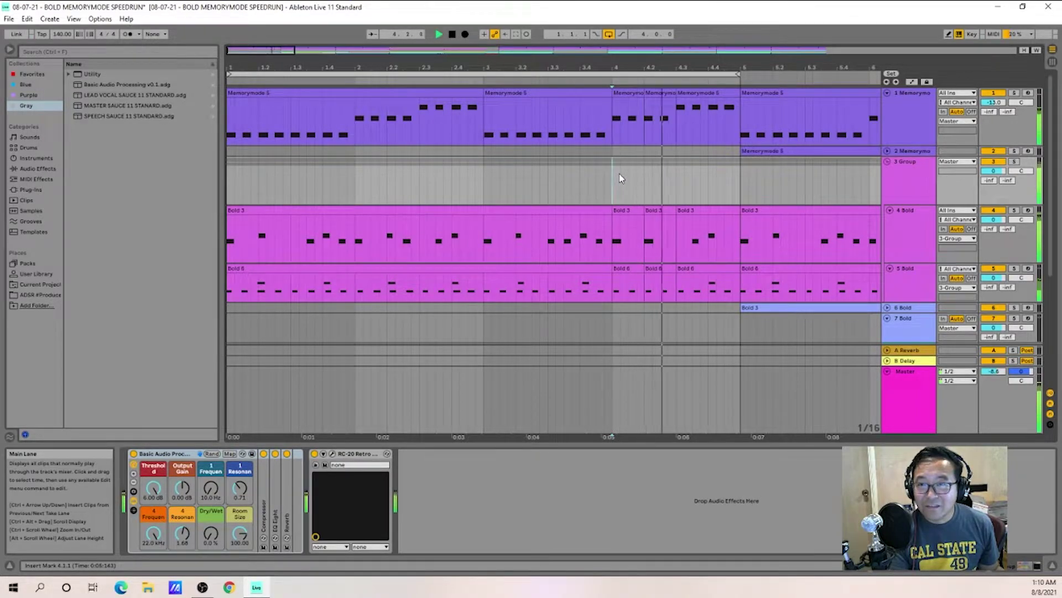
pyautogui.press('space')
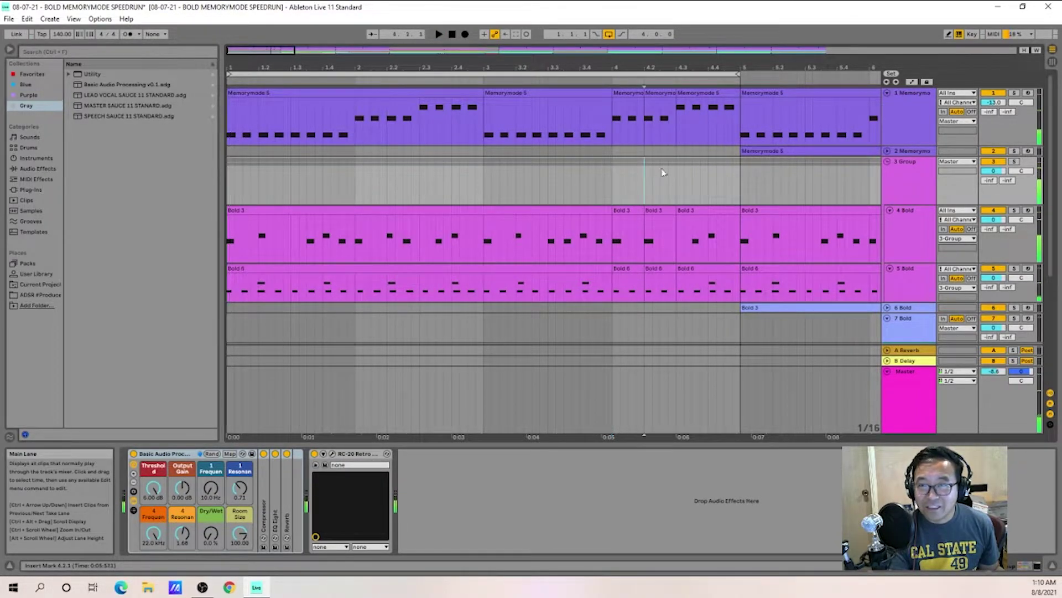
# Select the slice at beat 4.2 across the Memorymode and Bold tracks and duplicate it onto beat 4.3
pyautogui.click(676, 293)
pyautogui.moveTo(675, 299); pyautogui.dragTo(655, 110)
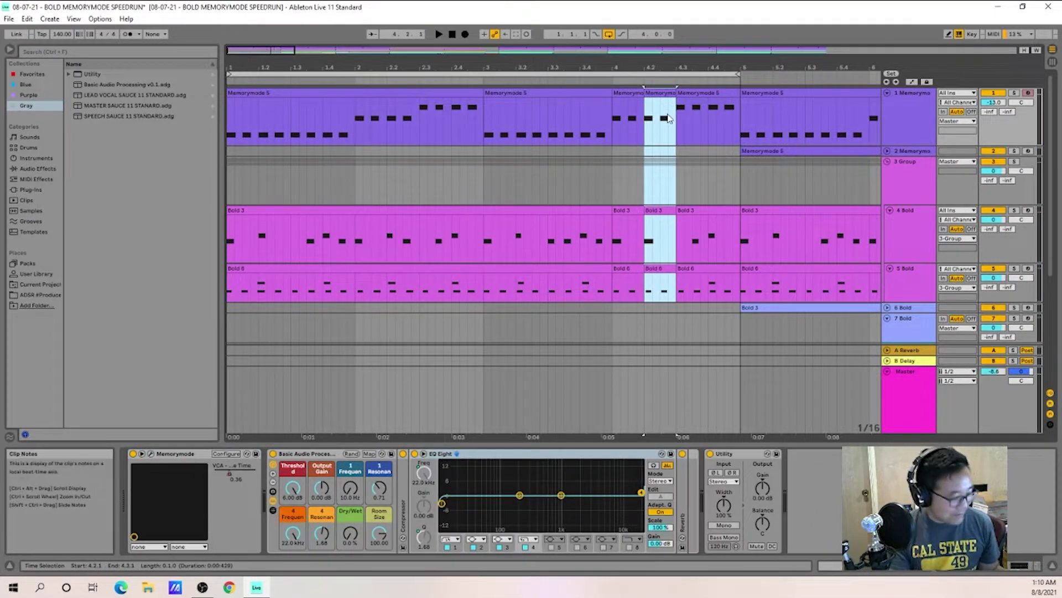
pyautogui.hotkey('ctrl', 'd')
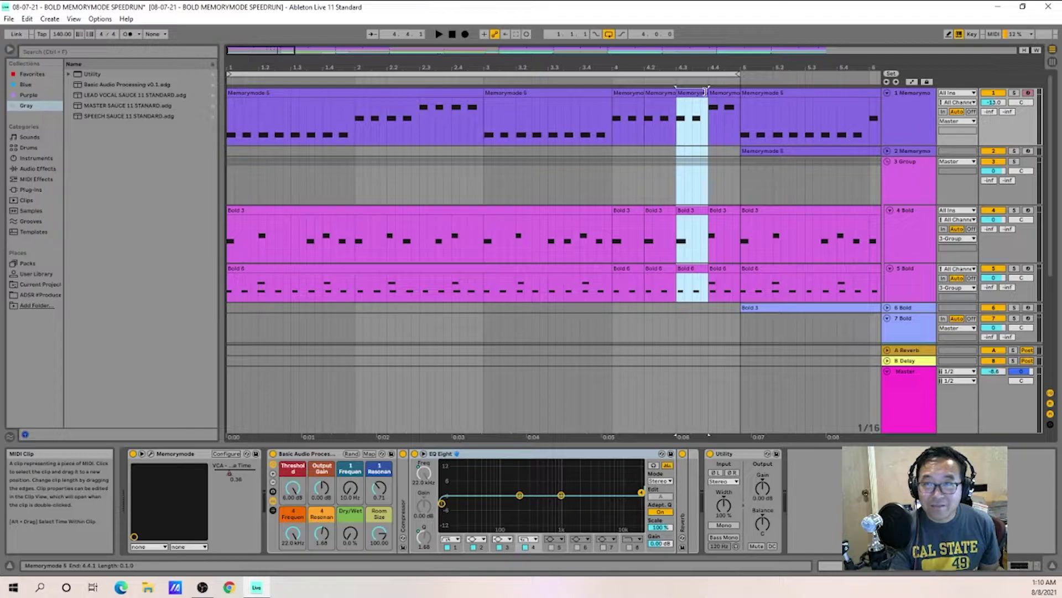
# Shorten the slices at beat 4.3 to half a beat on all three tracks and duplicate them to 4.3.3
pyautogui.moveTo(706, 89); pyautogui.dragTo(693, 90)
pyautogui.click(688, 136)
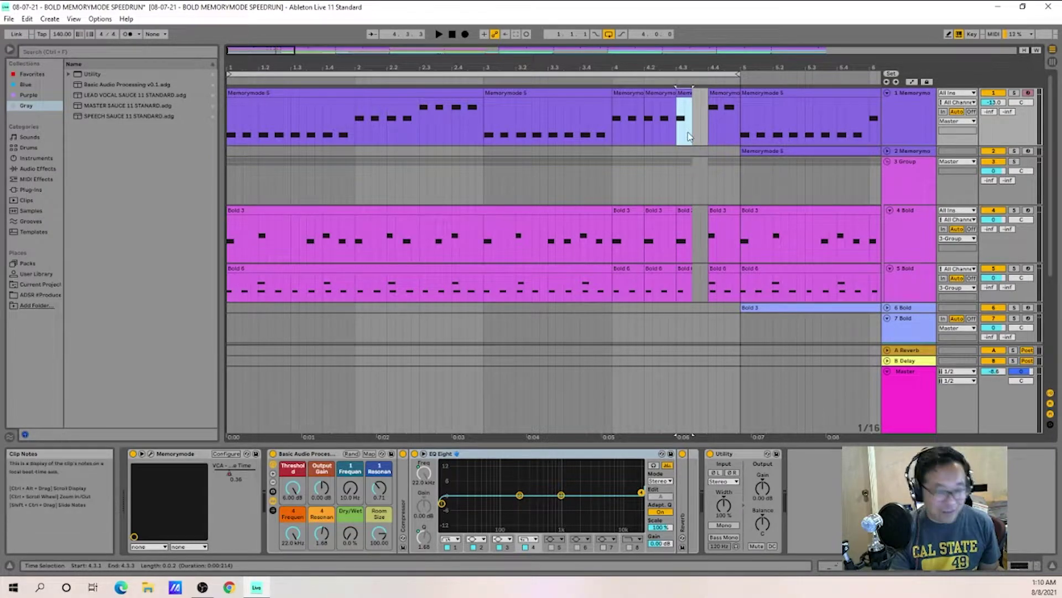
pyautogui.keyDown('shift'); pyautogui.click(684, 266); pyautogui.keyUp('shift')
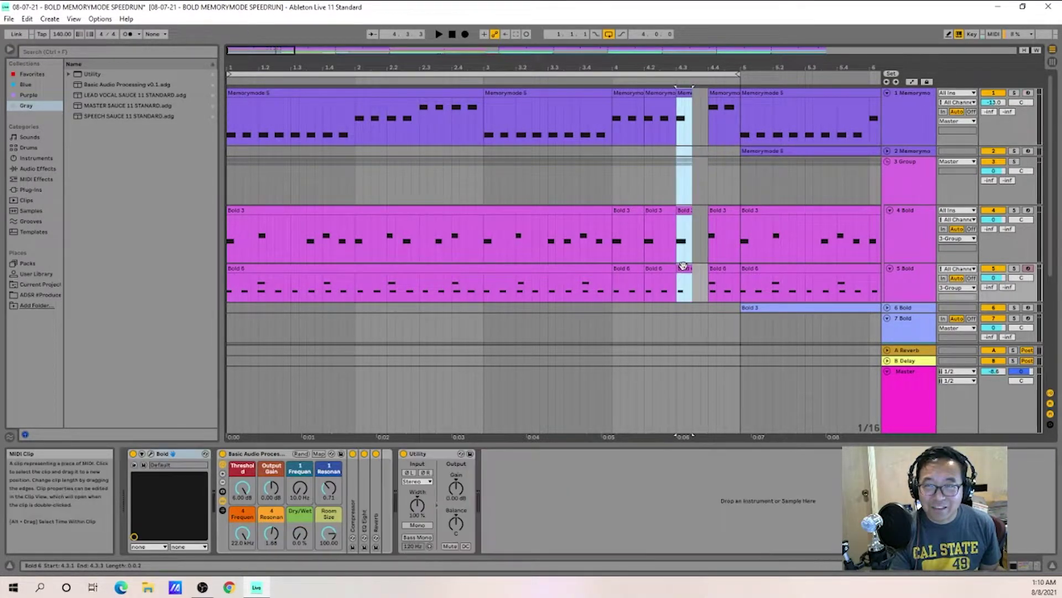
pyautogui.hotkey('ctrl', 'd')
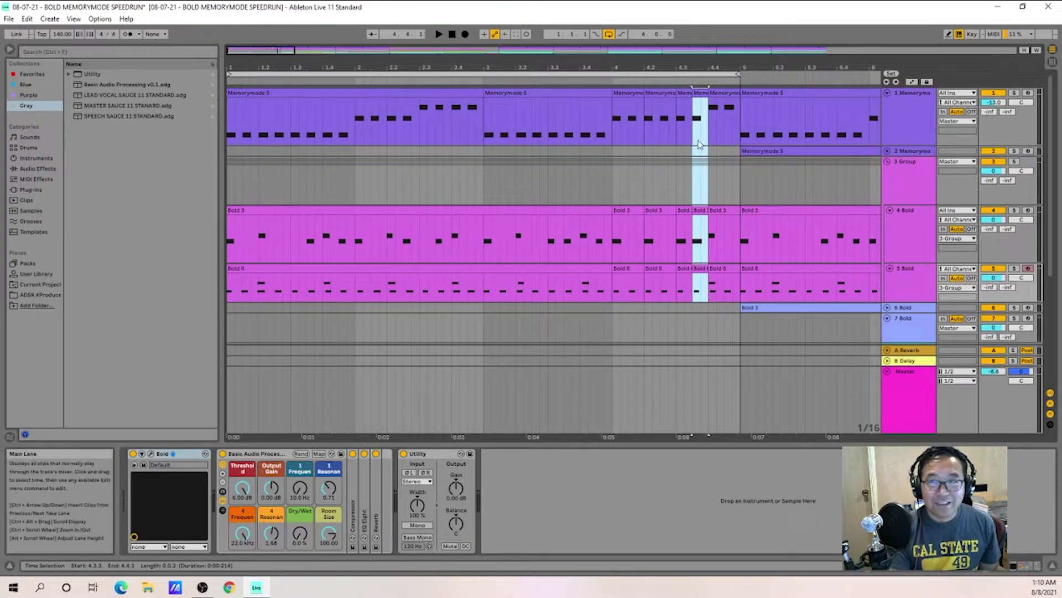
# Duplicate the half-beat slices onto 4.4, trim them to a sixteenth note, and repeat them three times up to bar 5
pyautogui.hotkey('ctrl', 'd')
pyautogui.click(717, 93)
pyautogui.moveTo(722, 93); pyautogui.dragTo(711, 95)
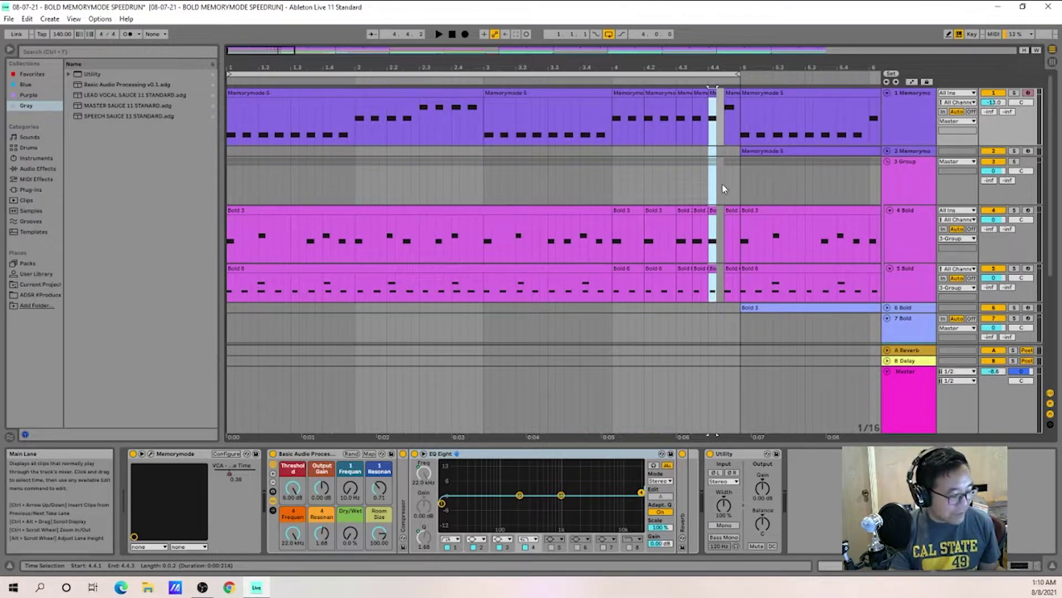
pyautogui.hotkey('ctrl', 'd')
pyautogui.hotkey('ctrl', 'd')
pyautogui.hotkey('ctrl', 'd')
pyautogui.click(661, 154)
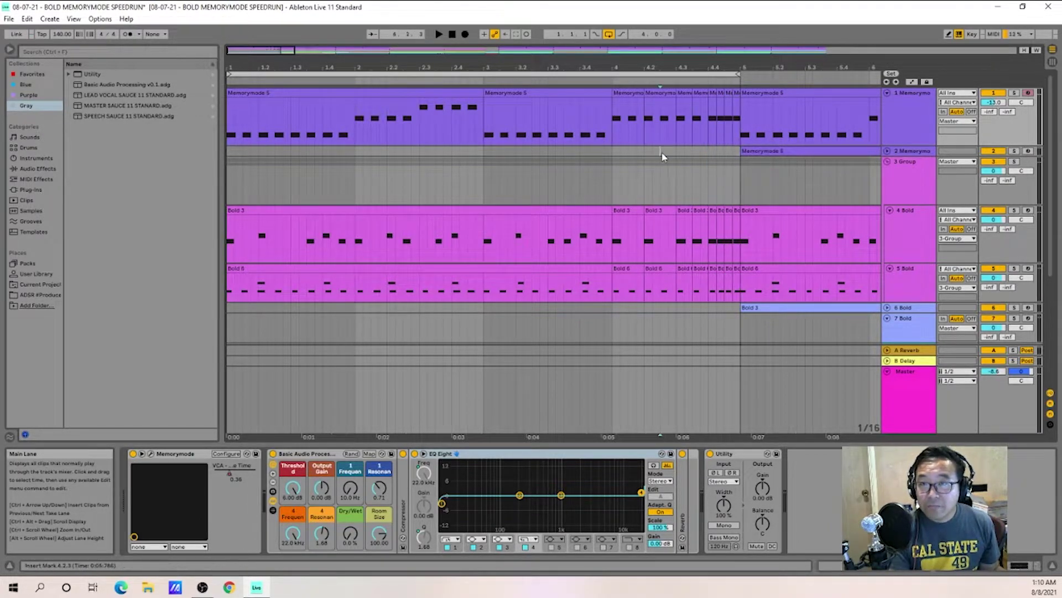
# Play the arrangement to audition the accelerating stutter in bar 4
pyautogui.click(669, 105)
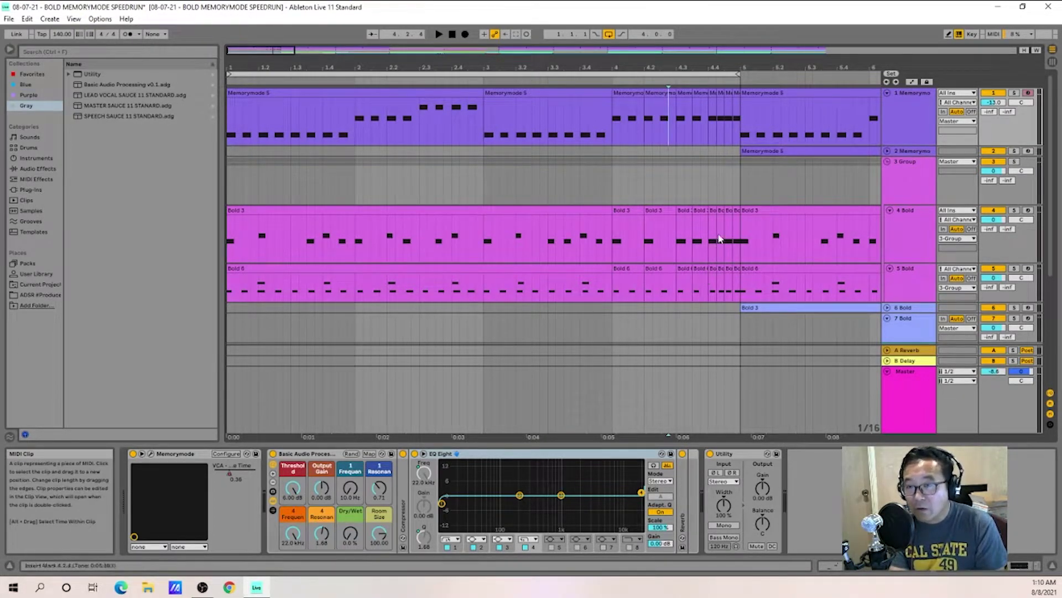
pyautogui.click(610, 267)
pyautogui.press('space')
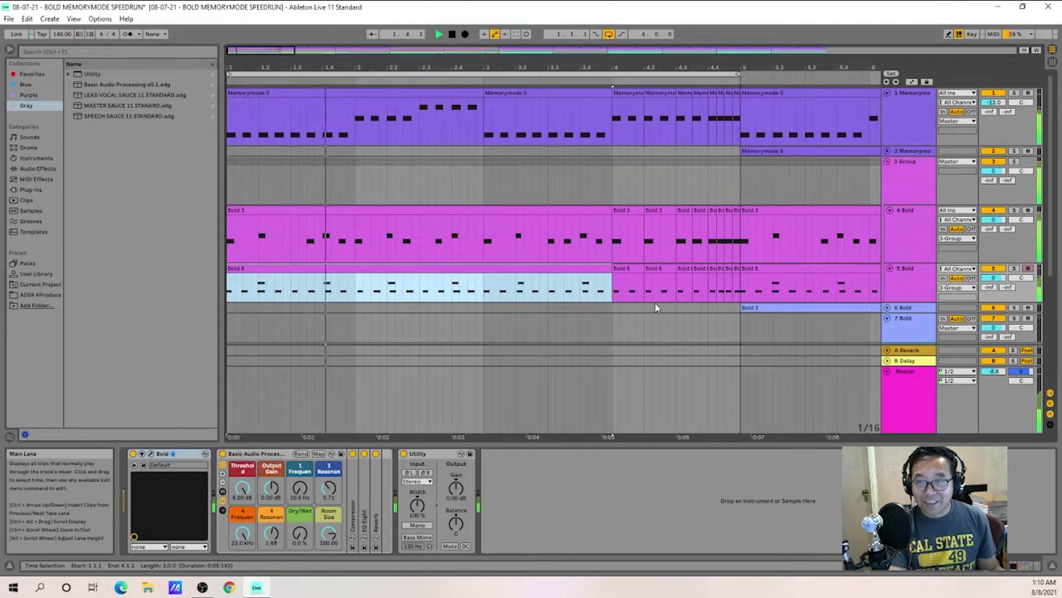
pyautogui.press('space')
# Activate the 11 Uplifter track and audition it soloed from bar 1, ending with the solo switched off
pyautogui.scroll(-2, 645, 318)
pyautogui.scroll(-5, 646, 318)
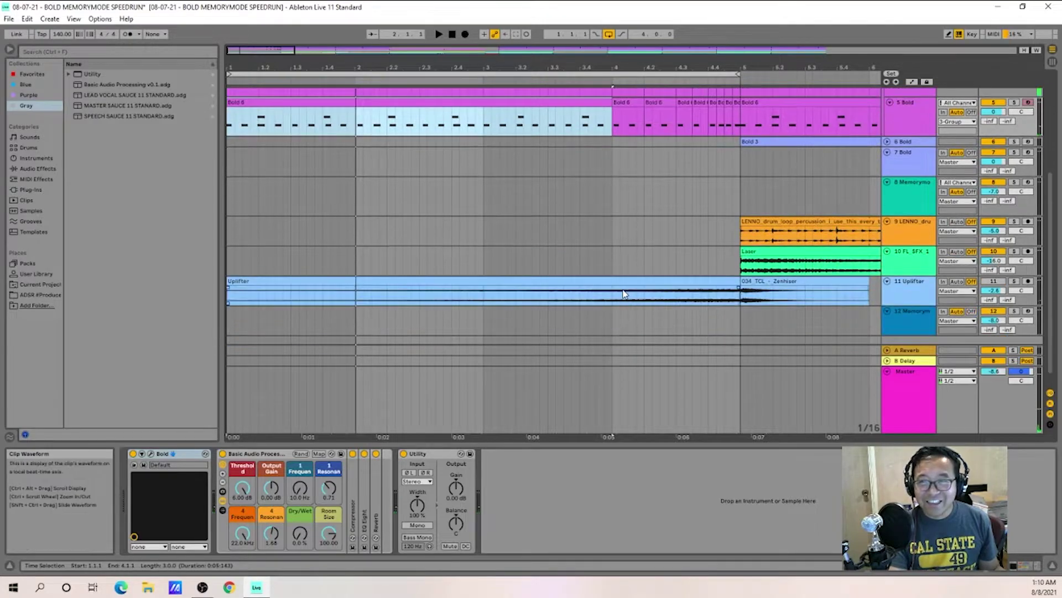
pyautogui.click(991, 292)
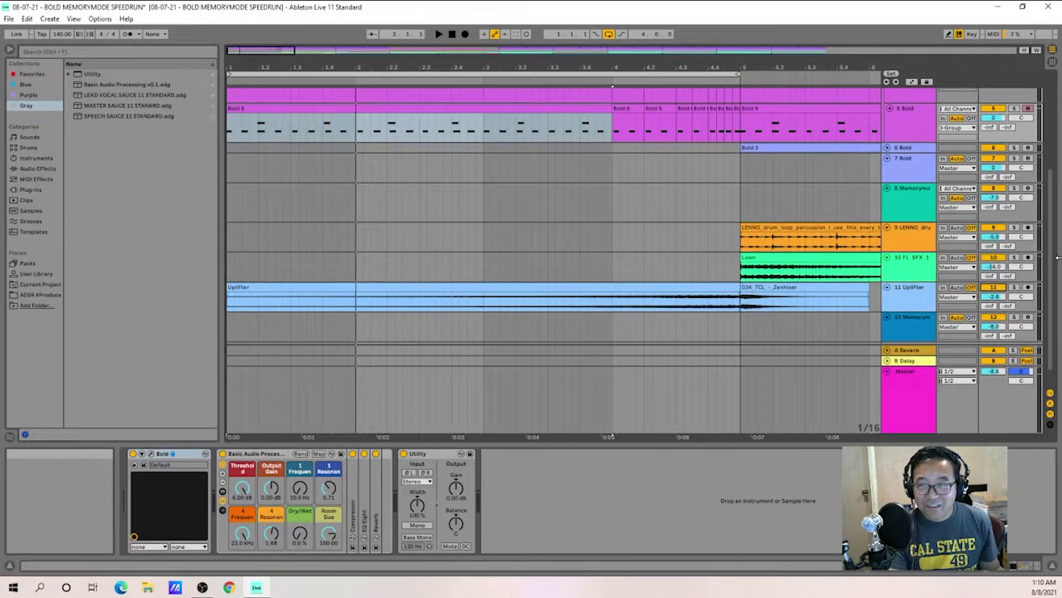
pyautogui.click(1014, 287)
pyautogui.click(252, 271)
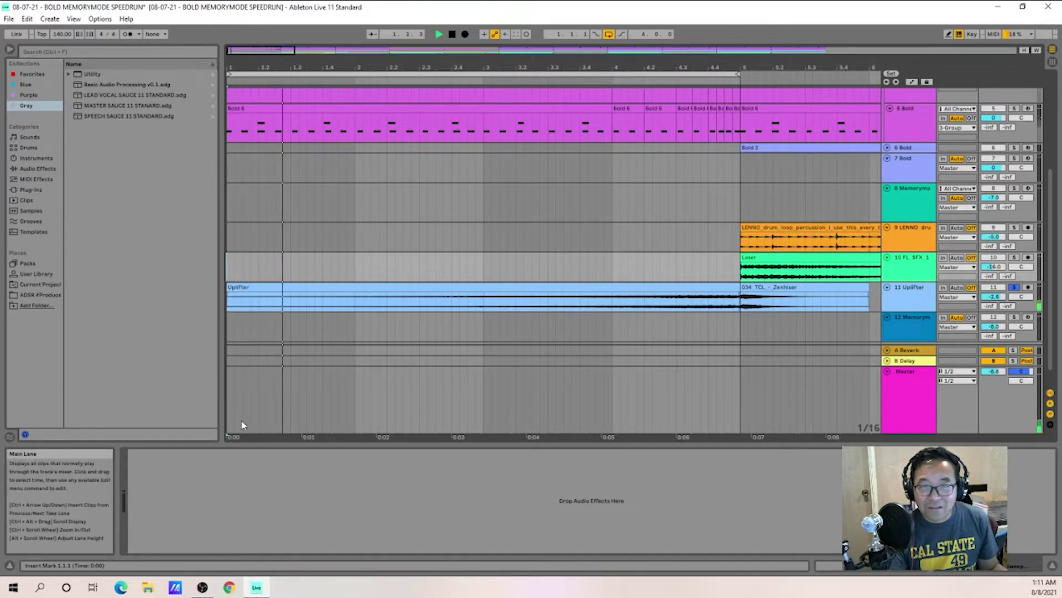
pyautogui.click(1017, 288)
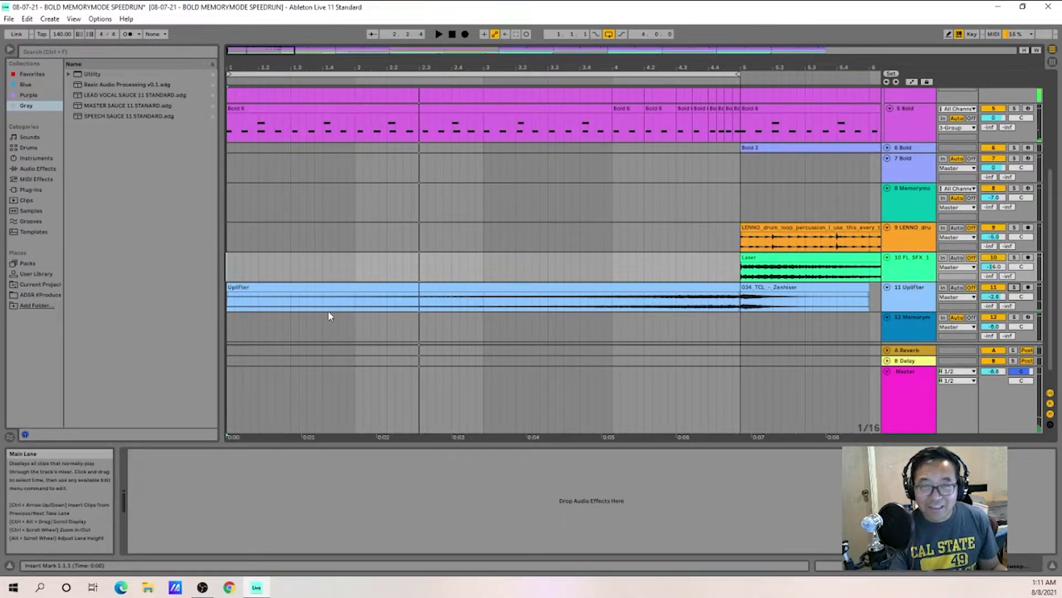
# Review the layout of all tracks across bars 1 to 12, including the stutter clips and the uplifter and impact effects
pyautogui.scroll(-2, 383, 308)
pyautogui.scroll(6, 382, 305)
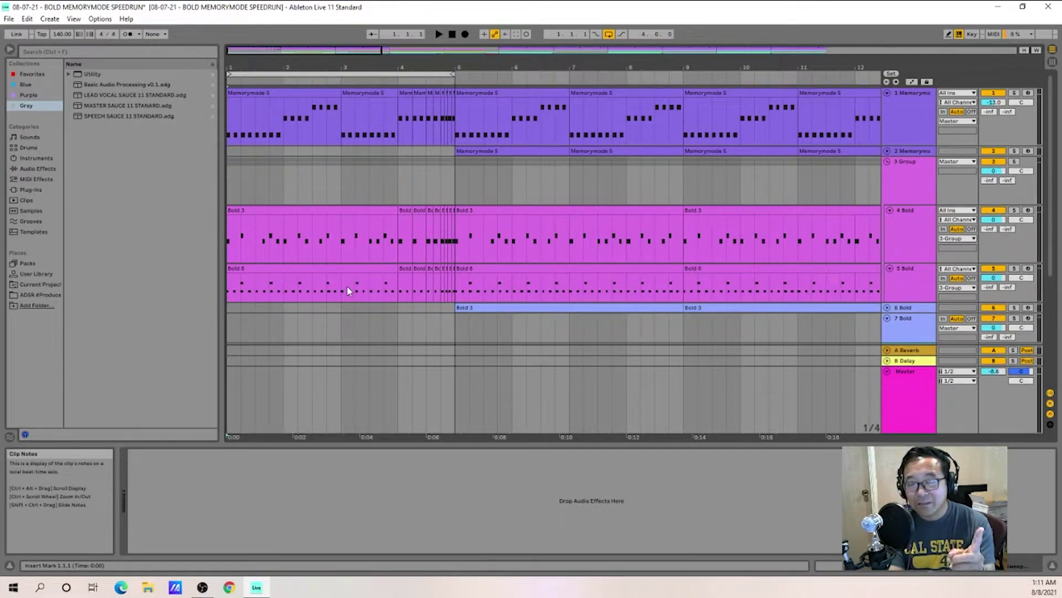
pyautogui.scroll(-5, 343, 288)
pyautogui.scroll(-2, 349, 289)
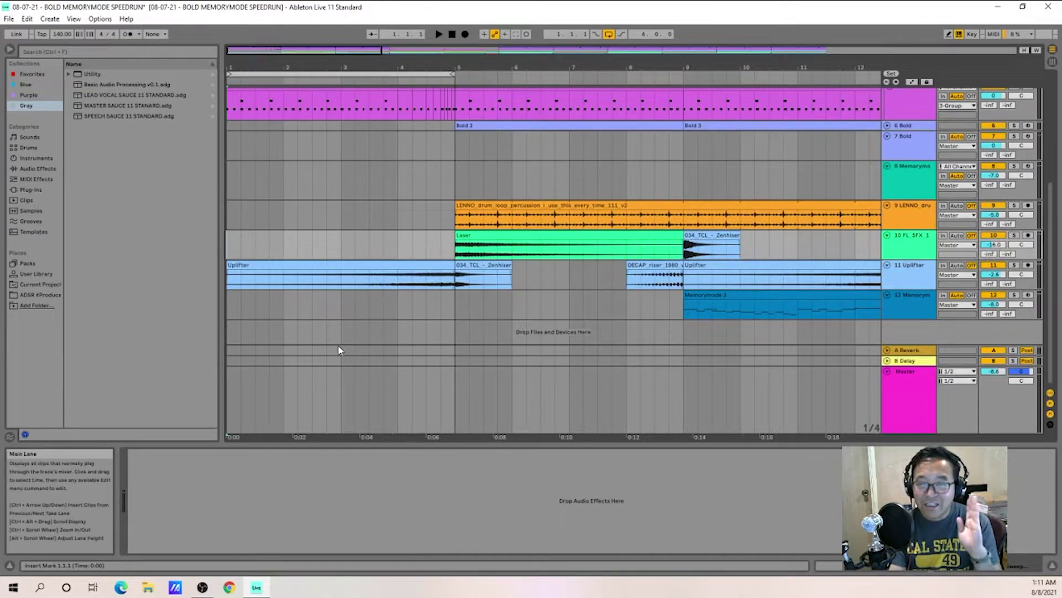
pyautogui.scroll(7, 410, 188)
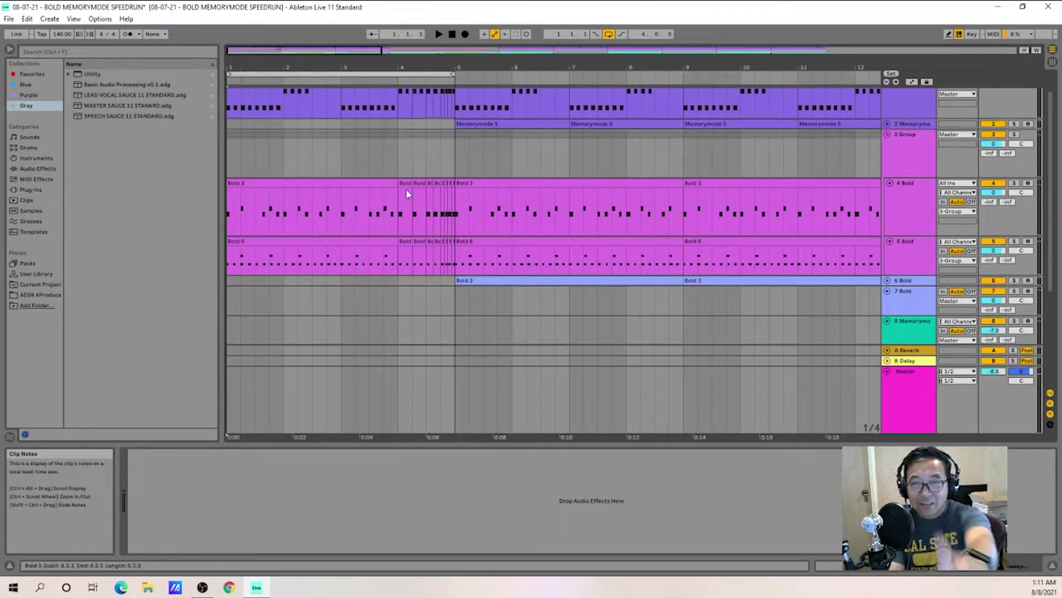
pyautogui.scroll(1, 400, 207)
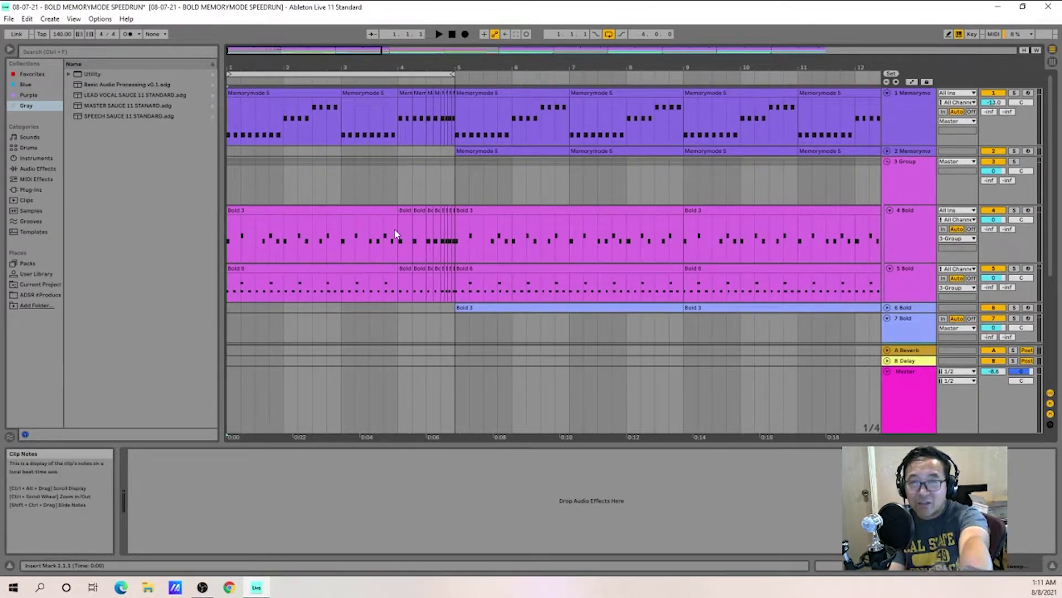
pyautogui.scroll(-8, 390, 307)
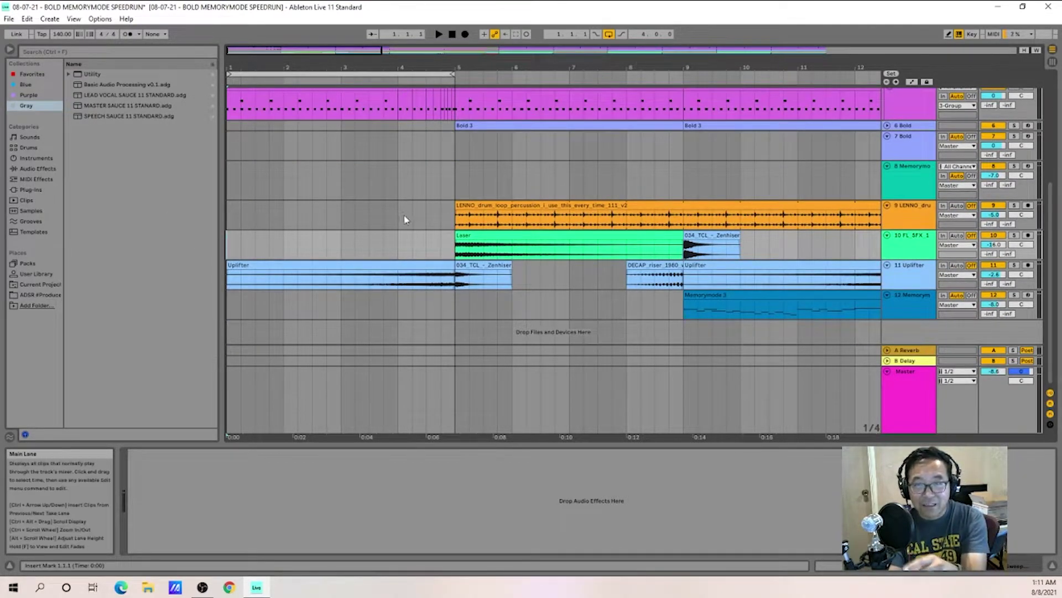
# During arrangement playback, deactivate tracks 10 FL_SFX, 9 LENNO drum loop and 6 Bold, and also mute 2 Memorymode
pyautogui.press('space')
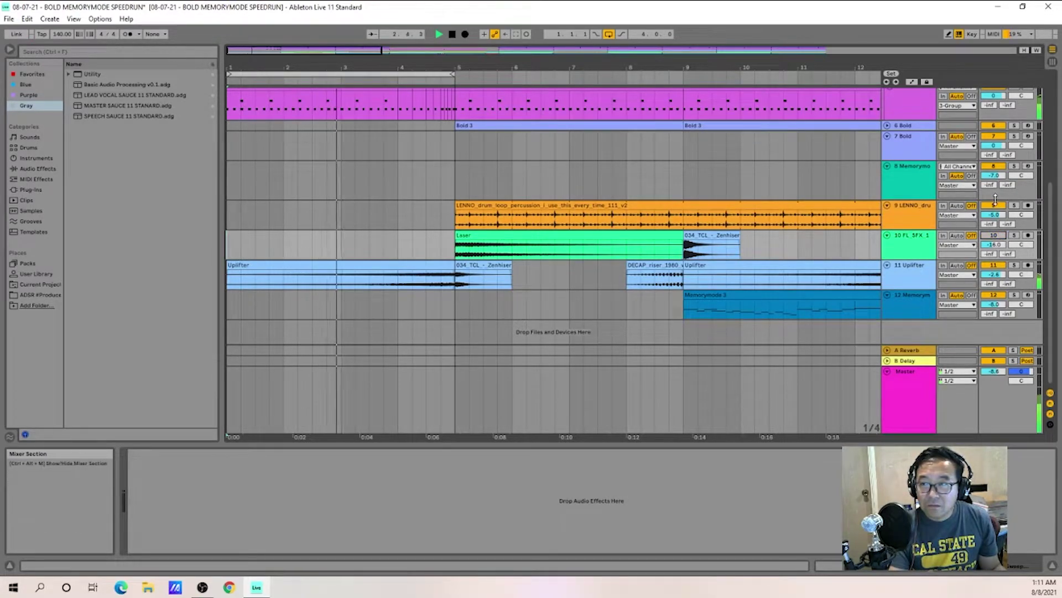
pyautogui.scroll(5, 996, 209)
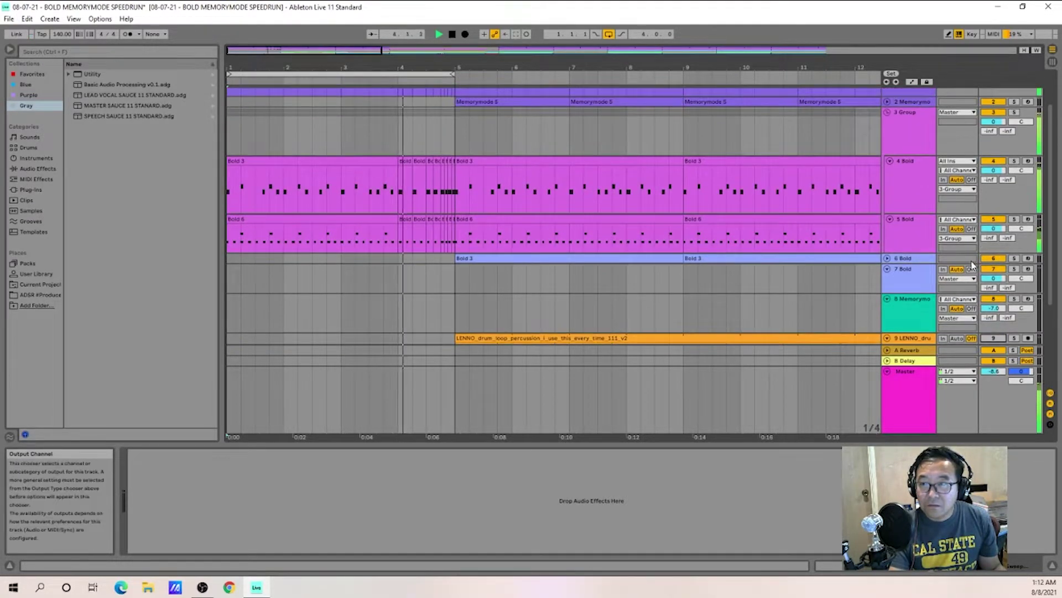
pyautogui.scroll(2, 993, 221)
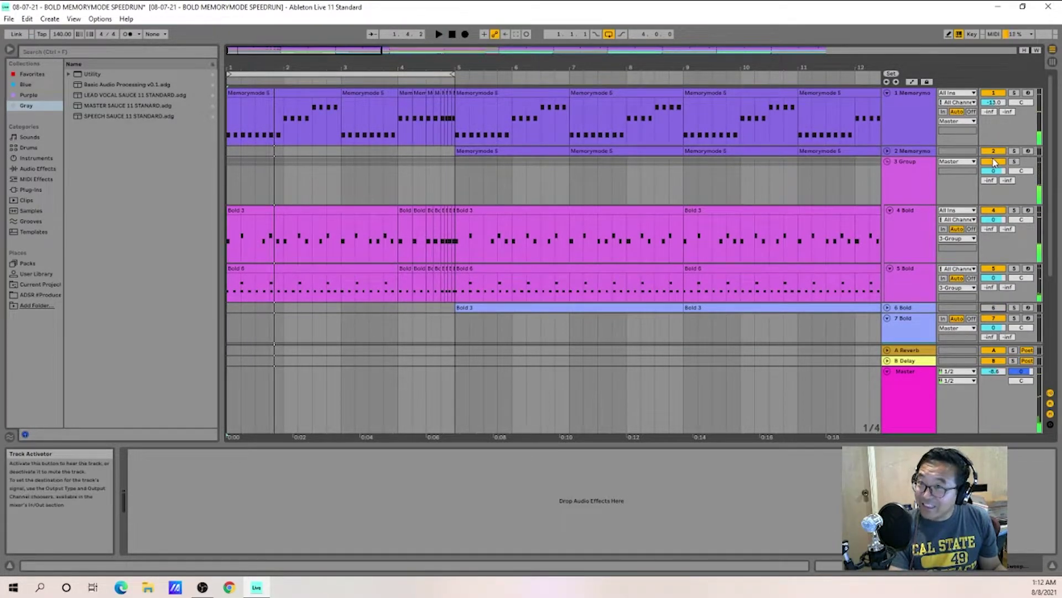
pyautogui.scroll(-2, 976, 191)
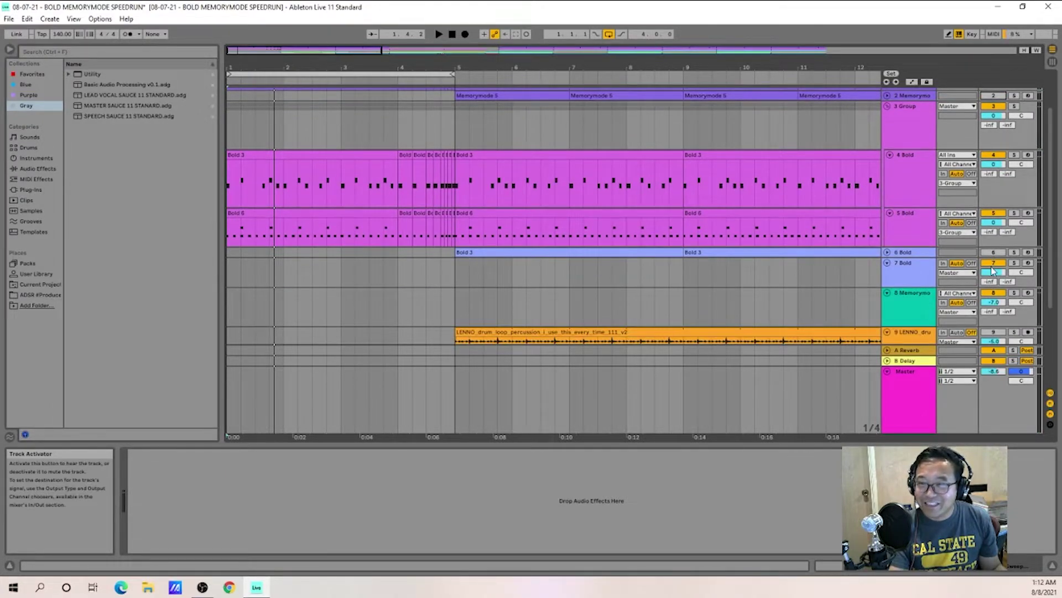
pyautogui.scroll(-5, 862, 300)
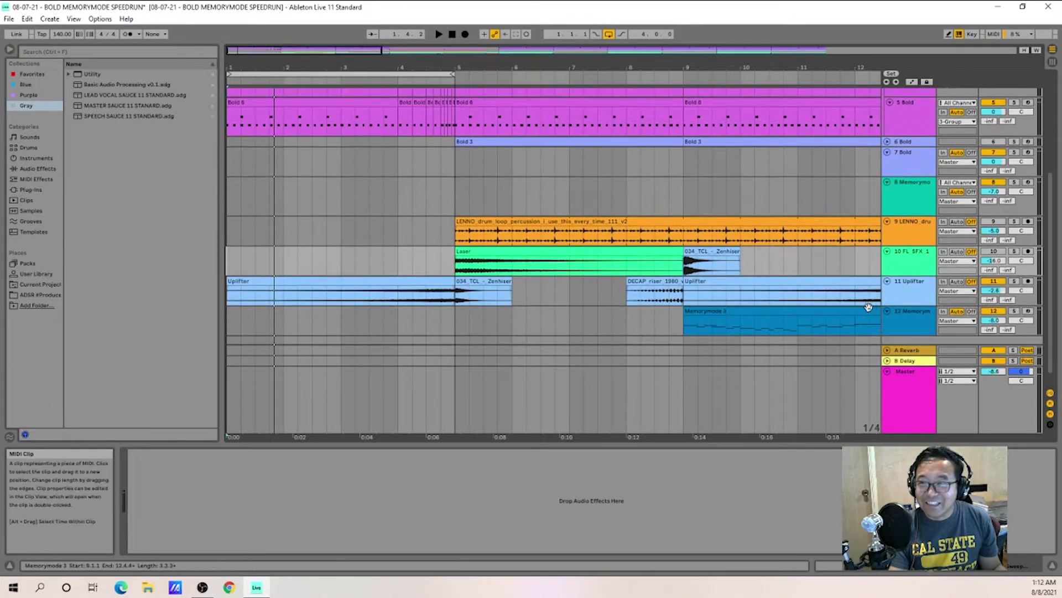
# Switch off the arrangement loop over bars 1 to 4 and play through past the drop at bar 5
pyautogui.rightClick(402, 75)
pyautogui.click(416, 88)
pyautogui.press('space')
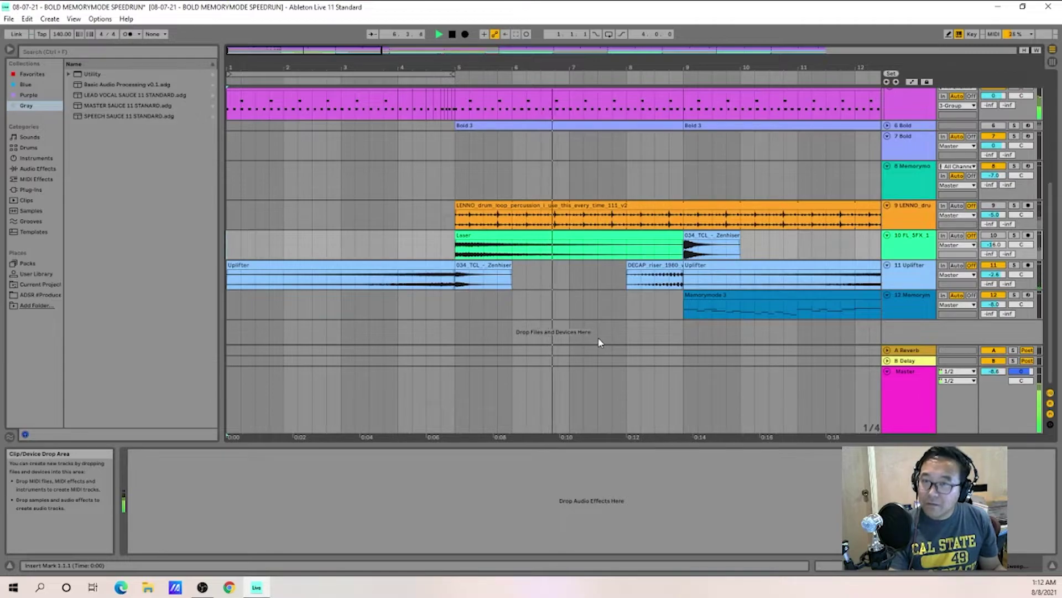
# Stop playback and reactivate tracks 10 FL_SFX, 9 LENNO drum loop and 2 Memorymode
pyautogui.press('space')
pyautogui.scroll(3, 606, 340)
pyautogui.scroll(4, 606, 339)
pyautogui.scroll(-7, 593, 349)
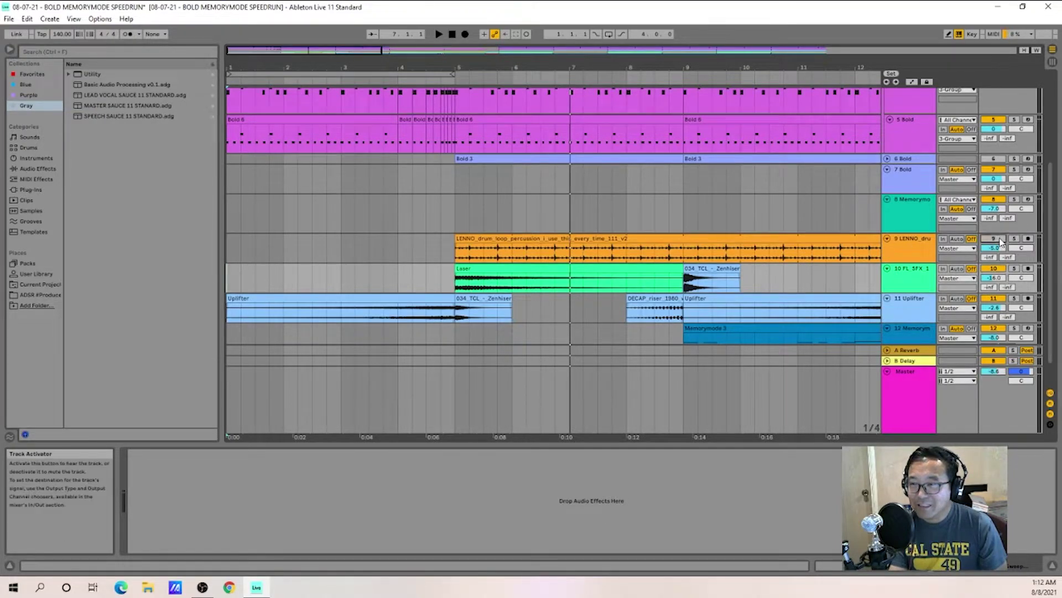
pyautogui.scroll(4, 979, 230)
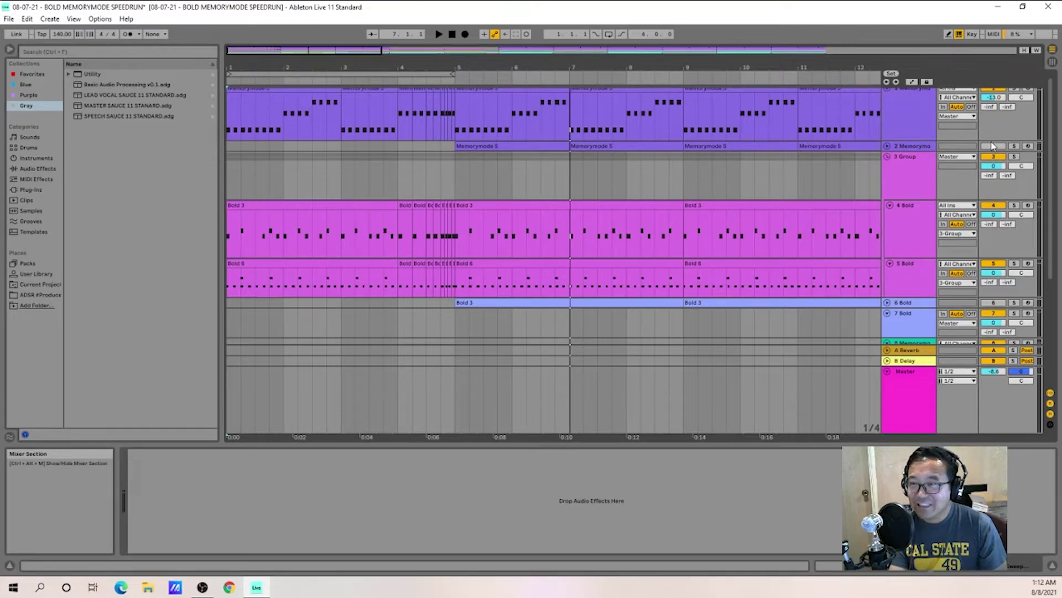
# Play the arrangement from 3.3.1 through the bar 4 stutter and past the drop at bar 5 with the tracks reactivated
pyautogui.click(437, 190)
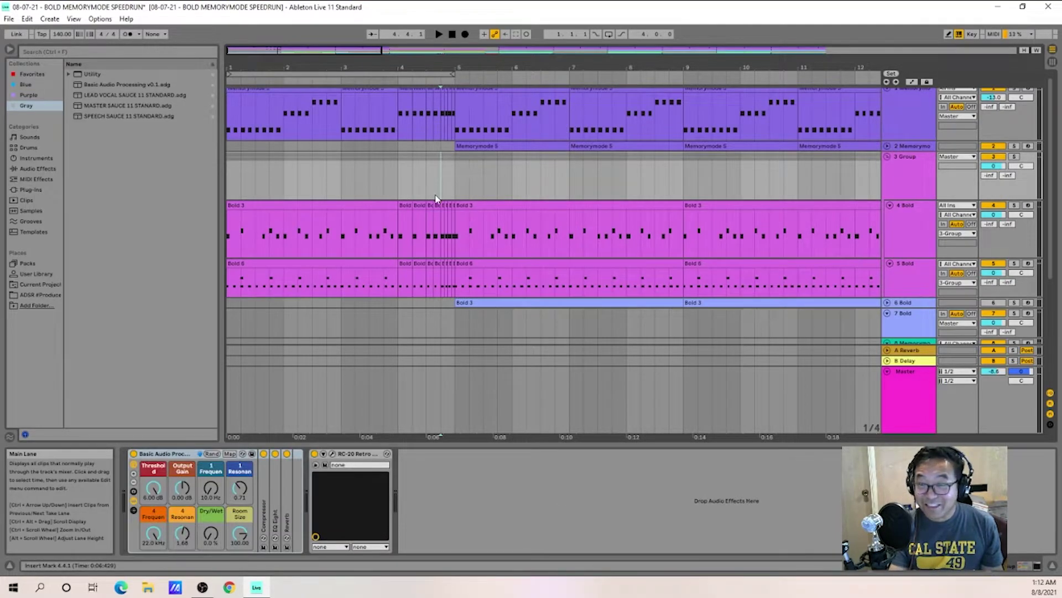
pyautogui.click(368, 178)
pyautogui.press('space')
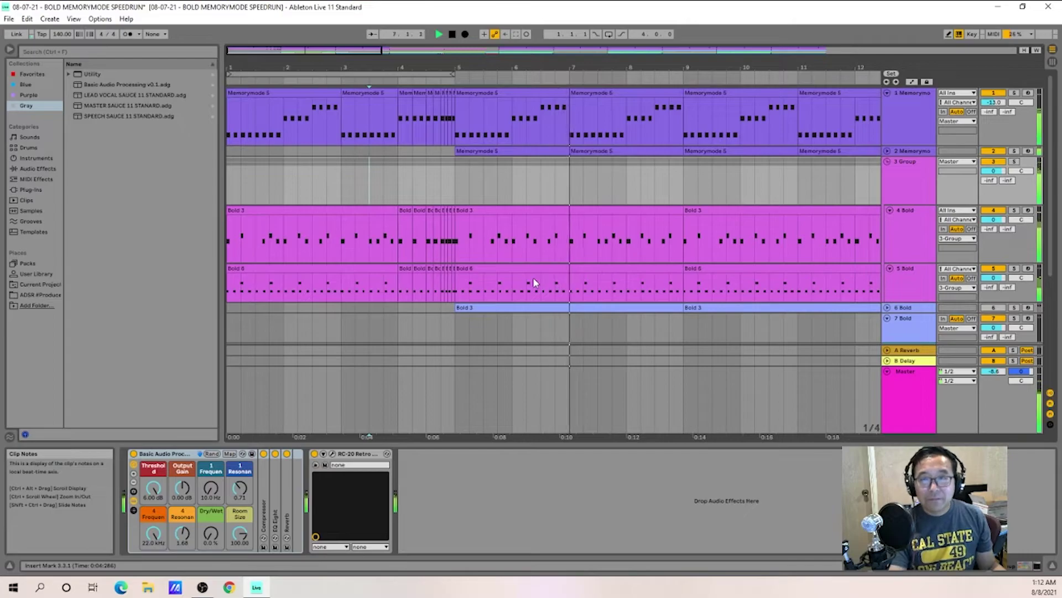
# Audition the 11 Uplifter track soloed from 4.4.1 through the 034_TCL impact clip at bar 5, ending with the solo switched off
pyautogui.scroll(-2, 617, 227)
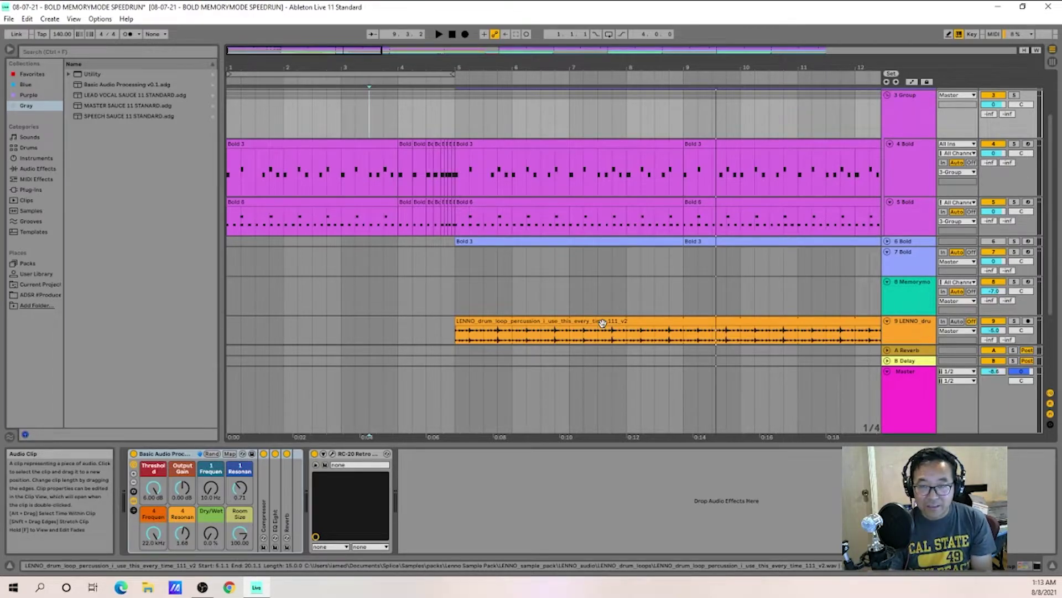
pyautogui.scroll(-5, 354, 321)
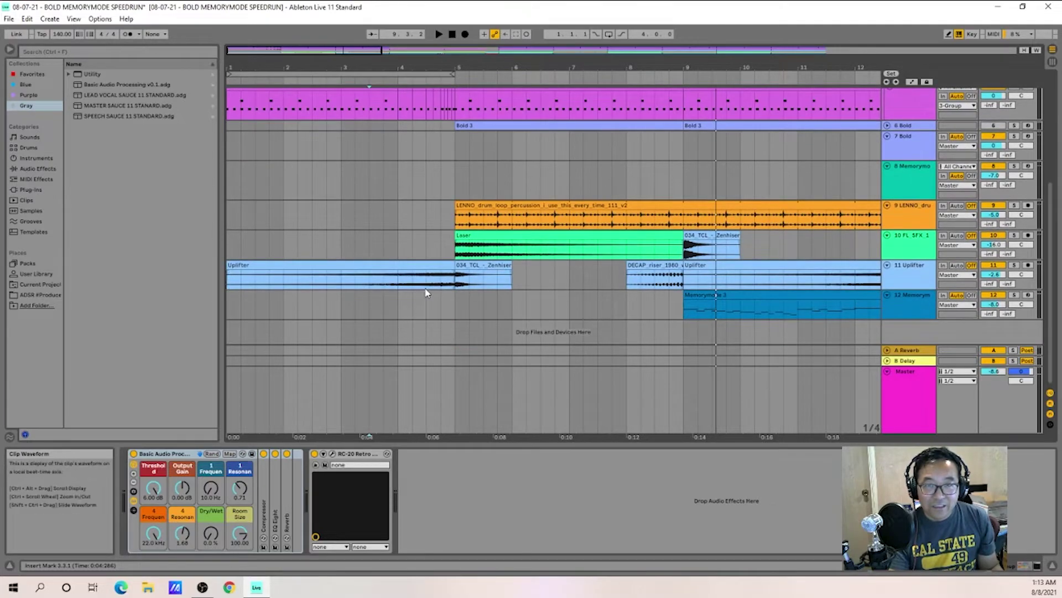
pyautogui.click(427, 279)
pyautogui.click(458, 271)
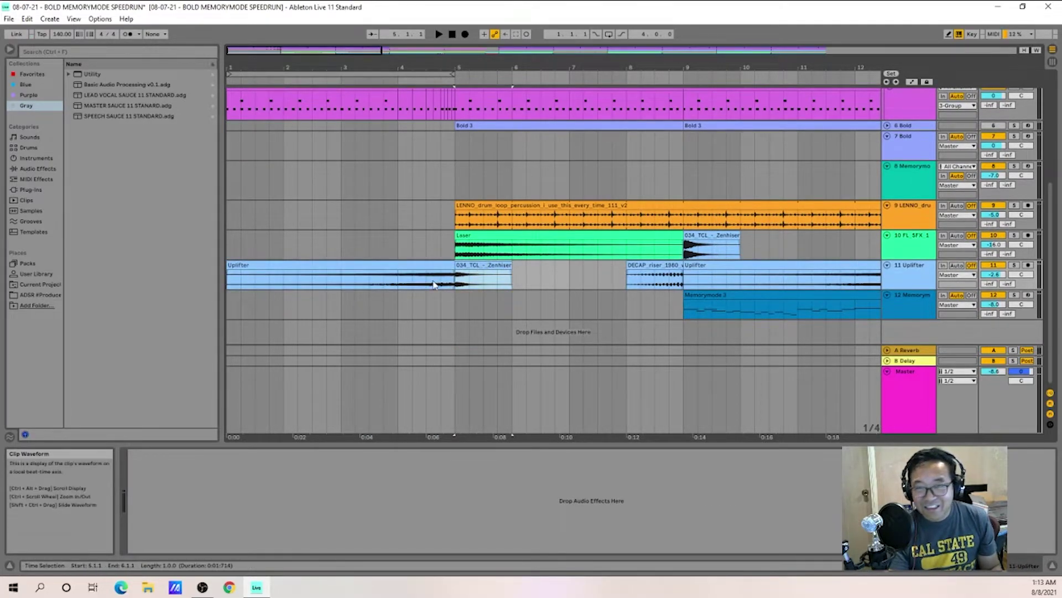
pyautogui.click(469, 282)
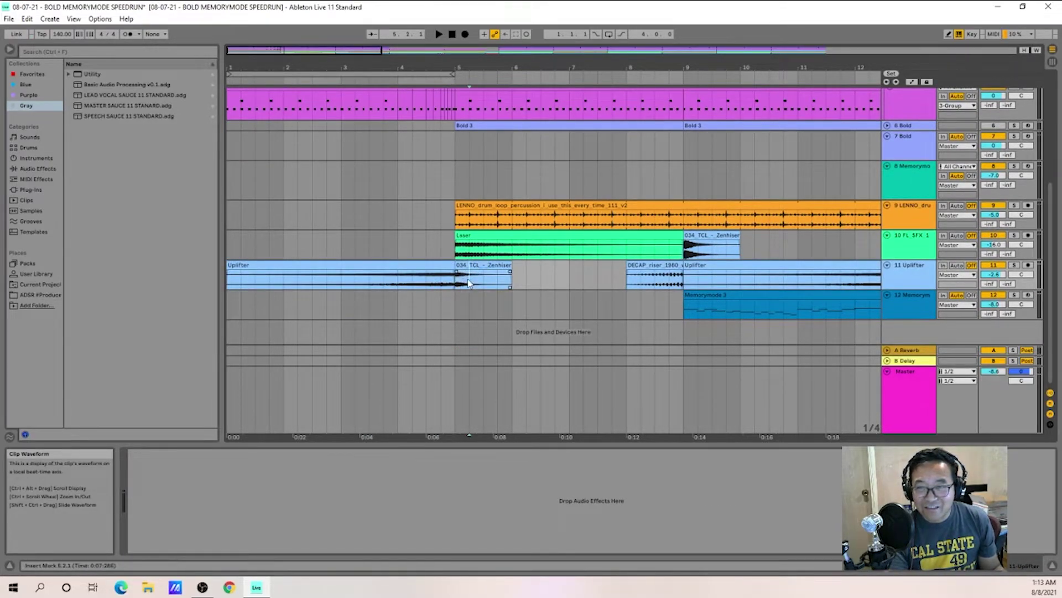
pyautogui.click(1015, 265)
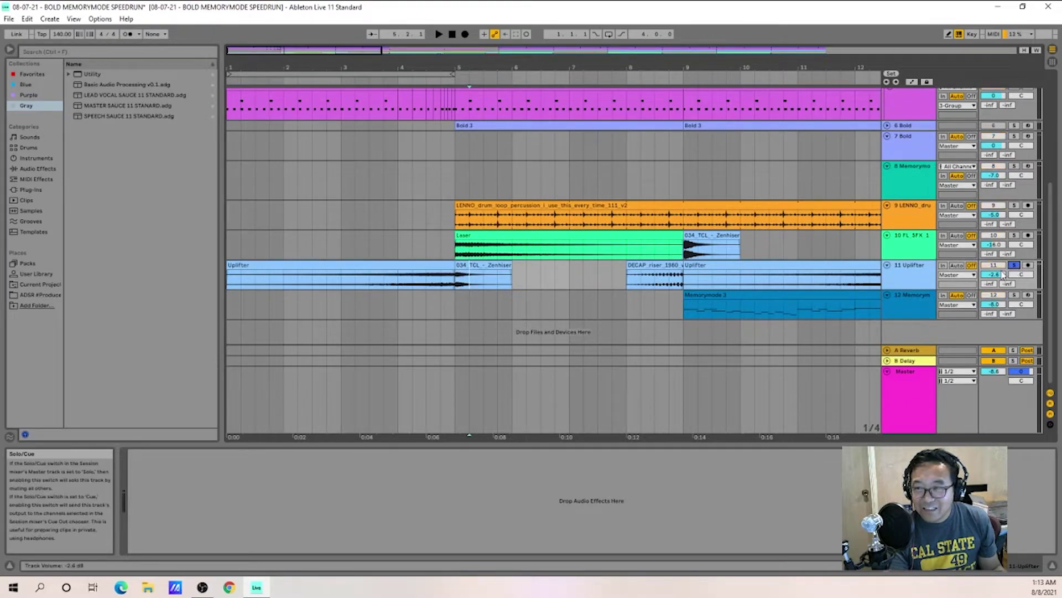
pyautogui.click(446, 287)
pyautogui.press('space')
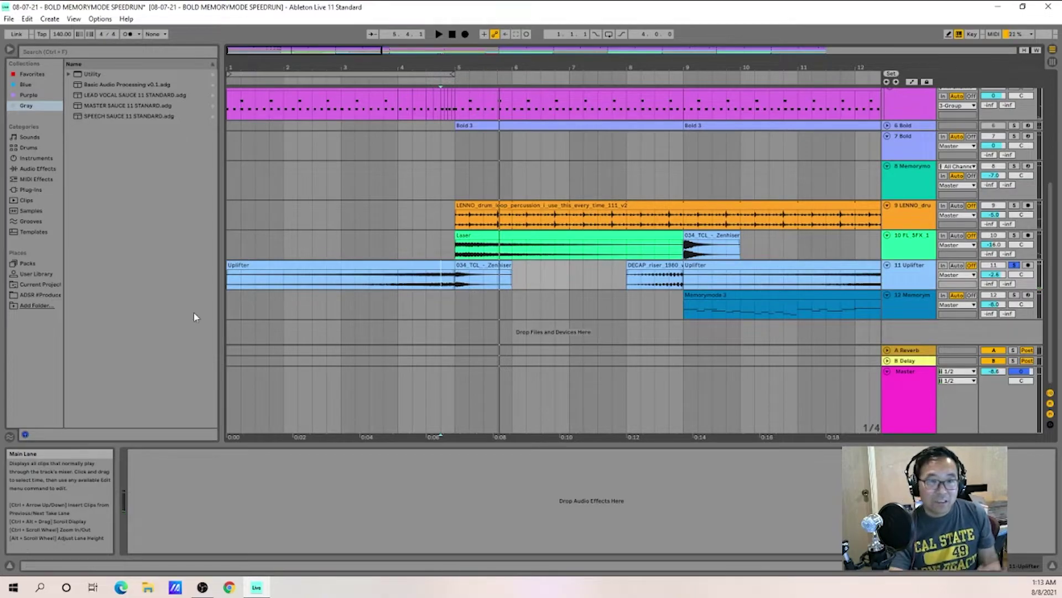
pyautogui.click(434, 227)
pyautogui.click(398, 243)
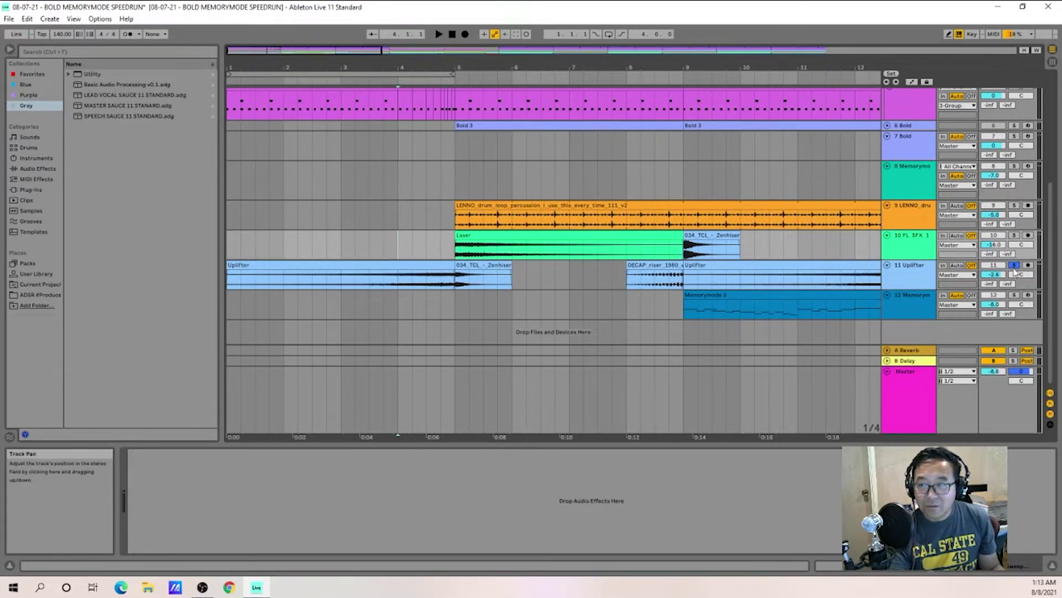
pyautogui.scroll(2, 408, 234)
pyautogui.scroll(6, 408, 234)
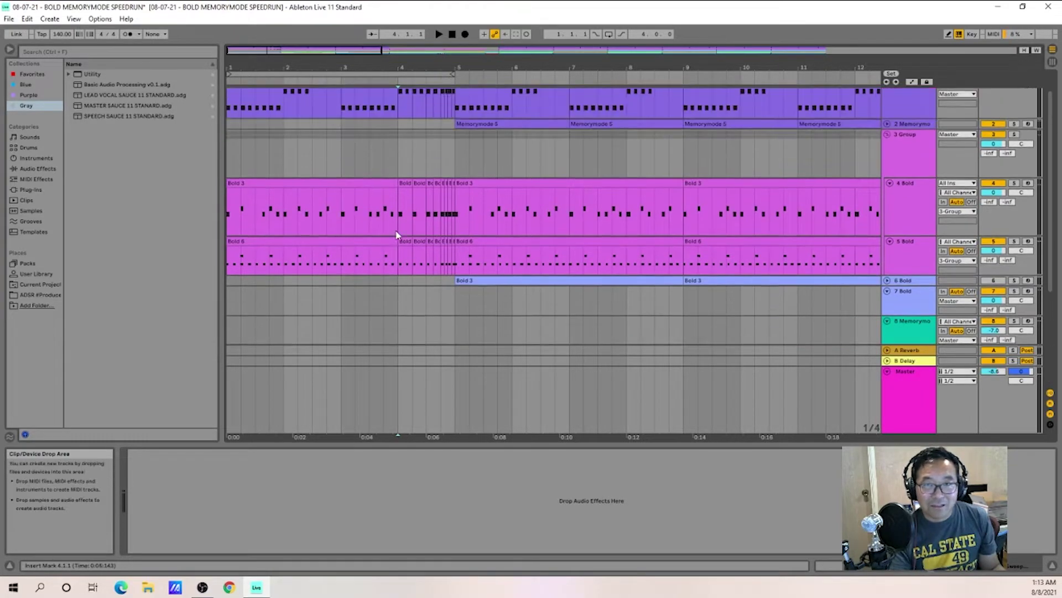
pyautogui.click(342, 183)
pyautogui.click(297, 202)
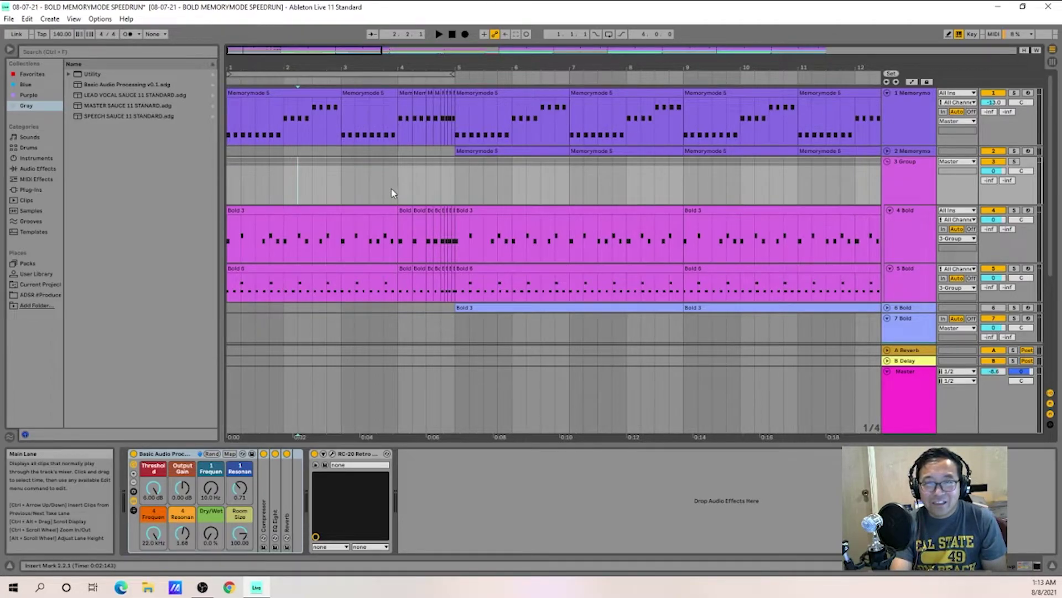
pyautogui.scroll(-3, 396, 193)
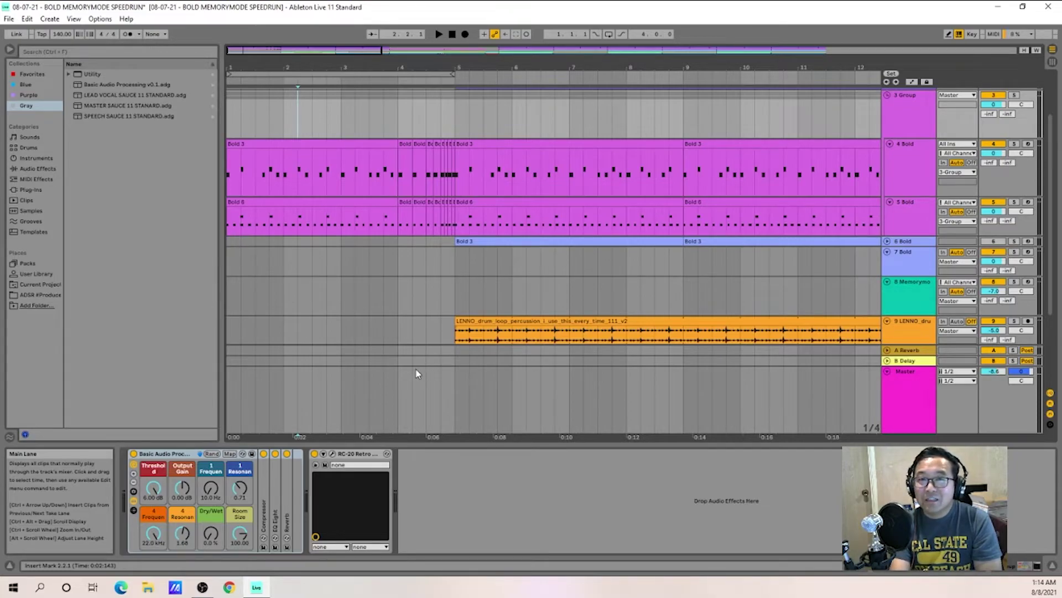
pyautogui.scroll(3, 391, 311)
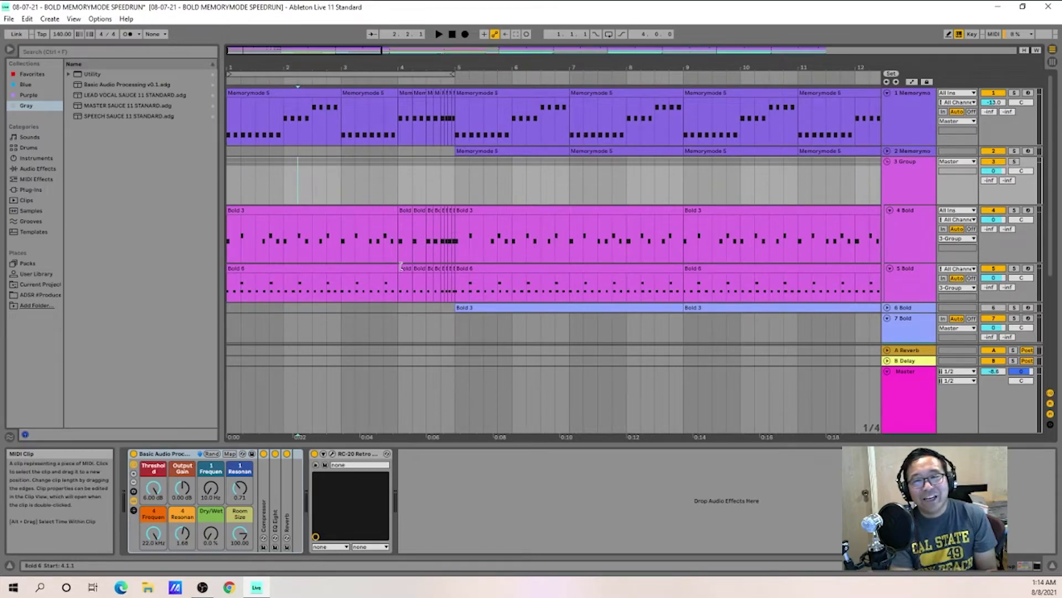